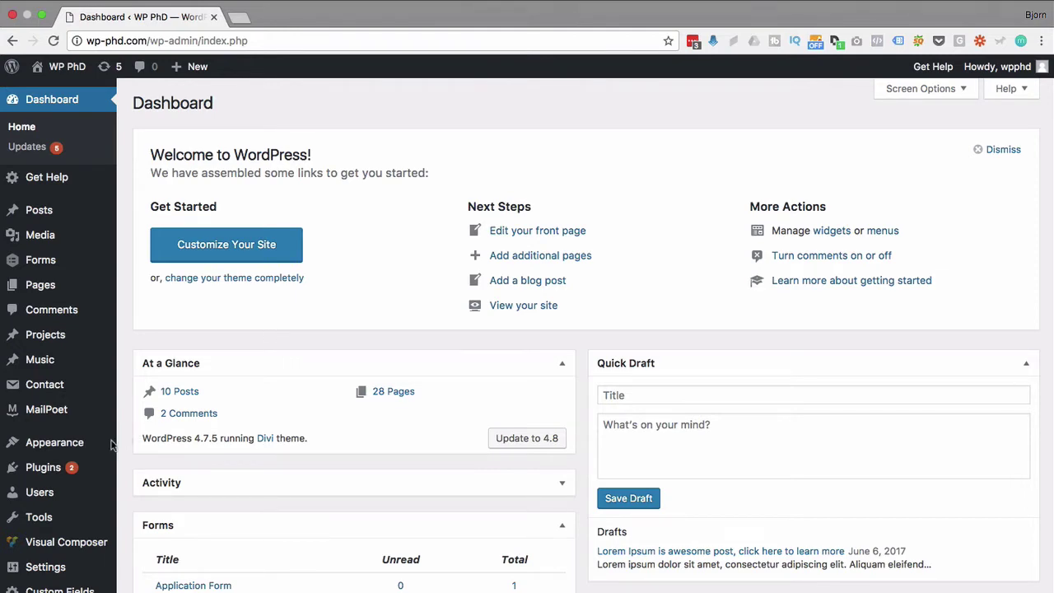
# Search the Add New plugins directory for '2 factor authentication'
pyautogui.moveTo(45, 467)
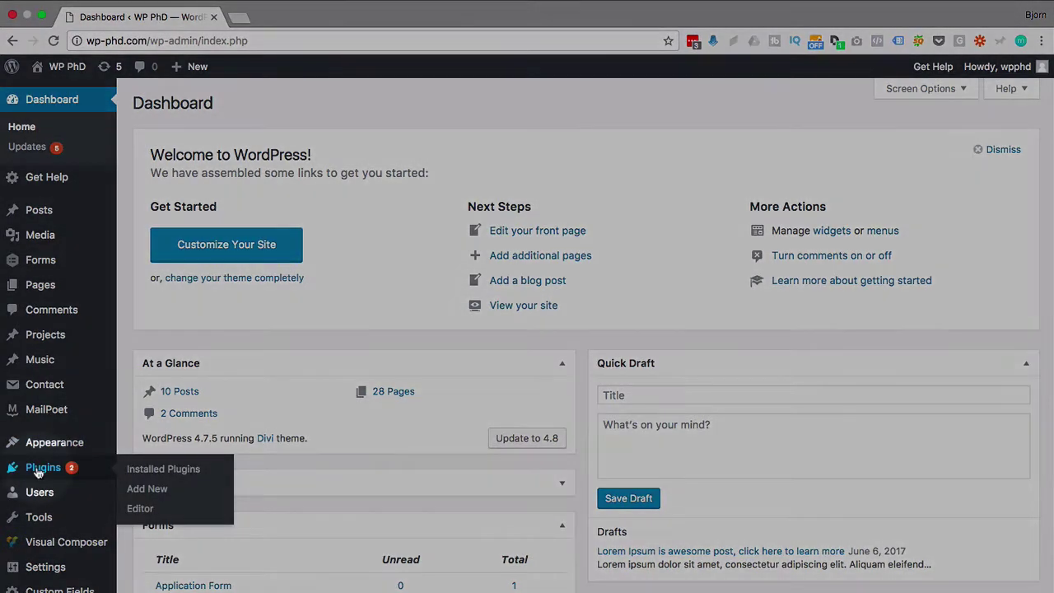
pyautogui.click(140, 488)
pyautogui.click(913, 146)
pyautogui.write('2 factor authent')
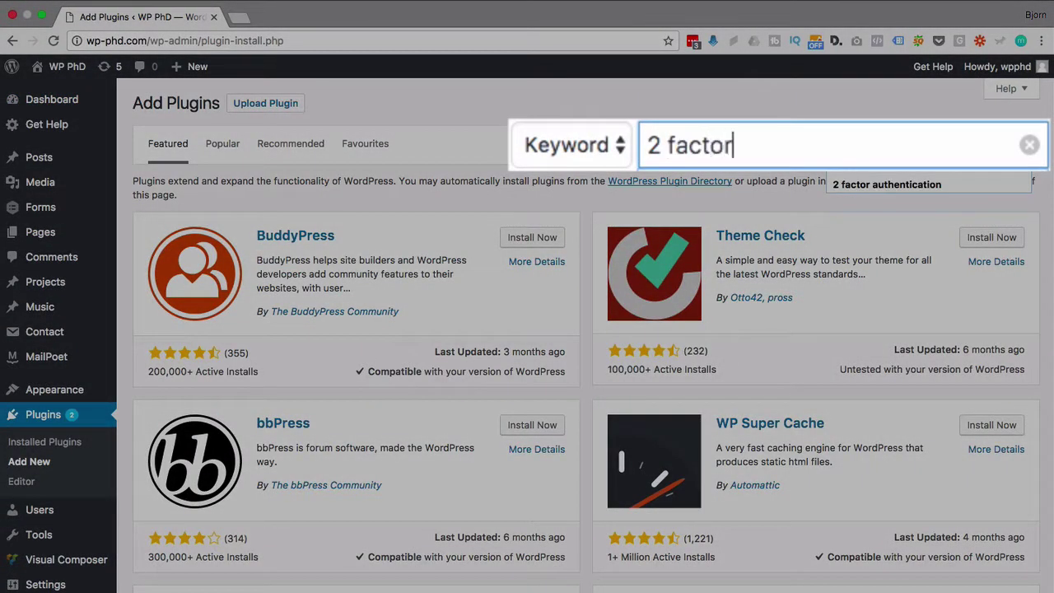
pyautogui.write('ication')
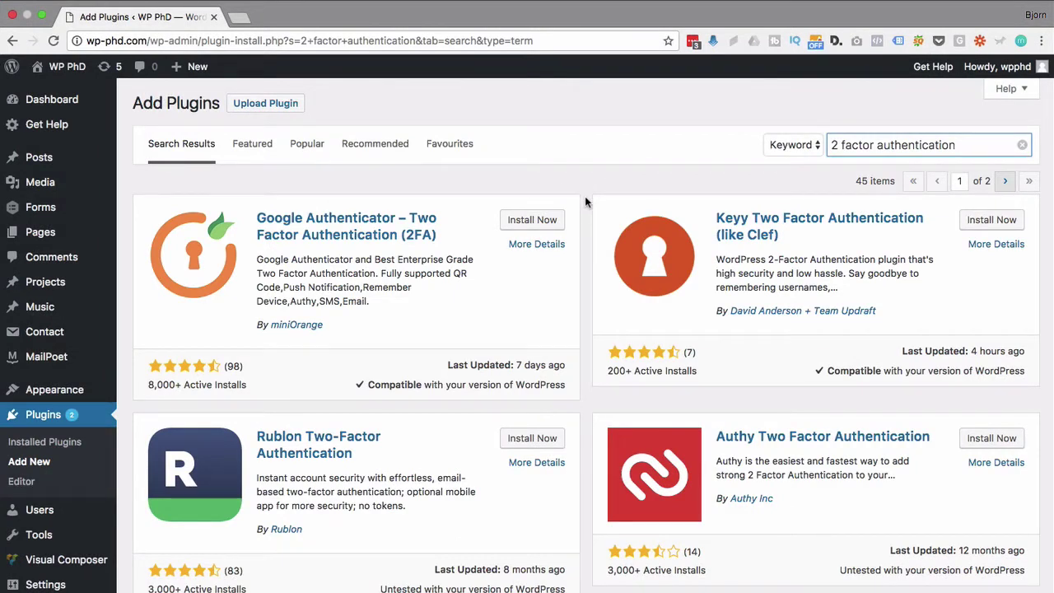
pyautogui.scroll(-1, 438, 333)
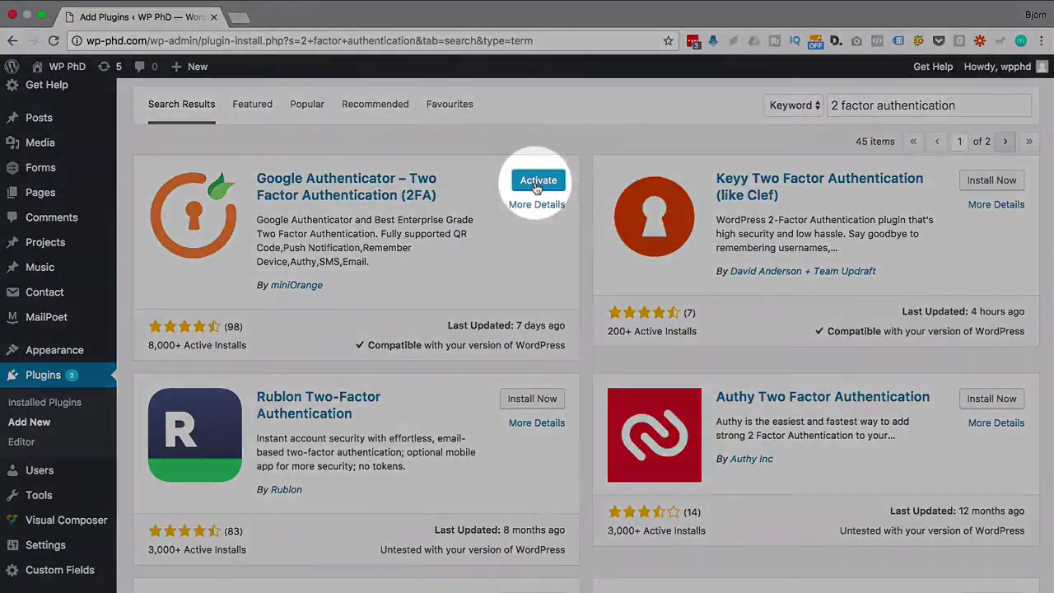
# Activate the installed miniOrange plugin and go to its miniOrange 2-Factor settings page
pyautogui.click(541, 183)
pyautogui.moveTo(16, 525)
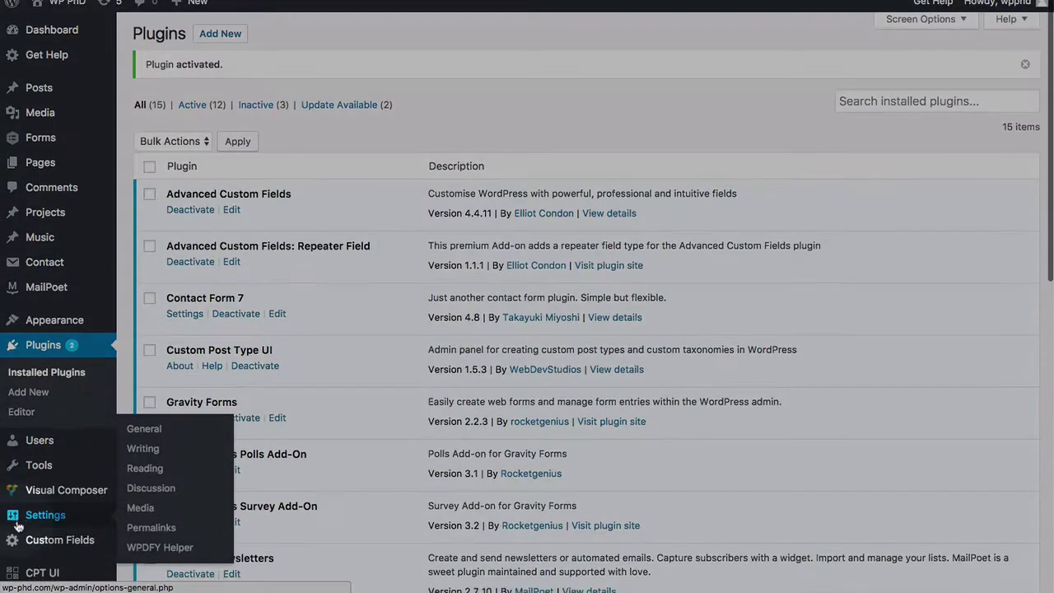
pyautogui.scroll(-3, 17, 525)
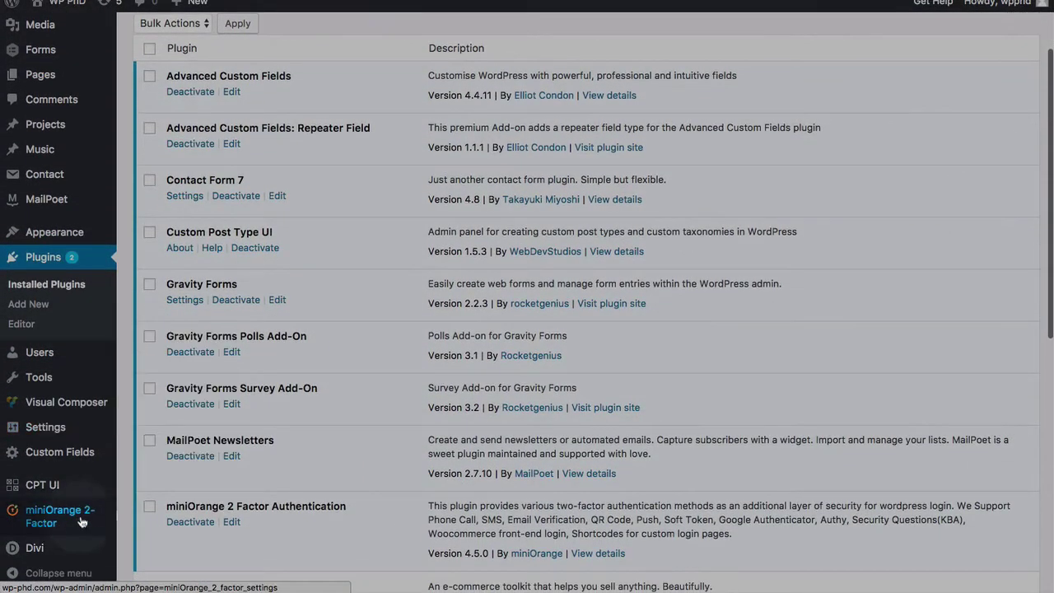
pyautogui.click(50, 520)
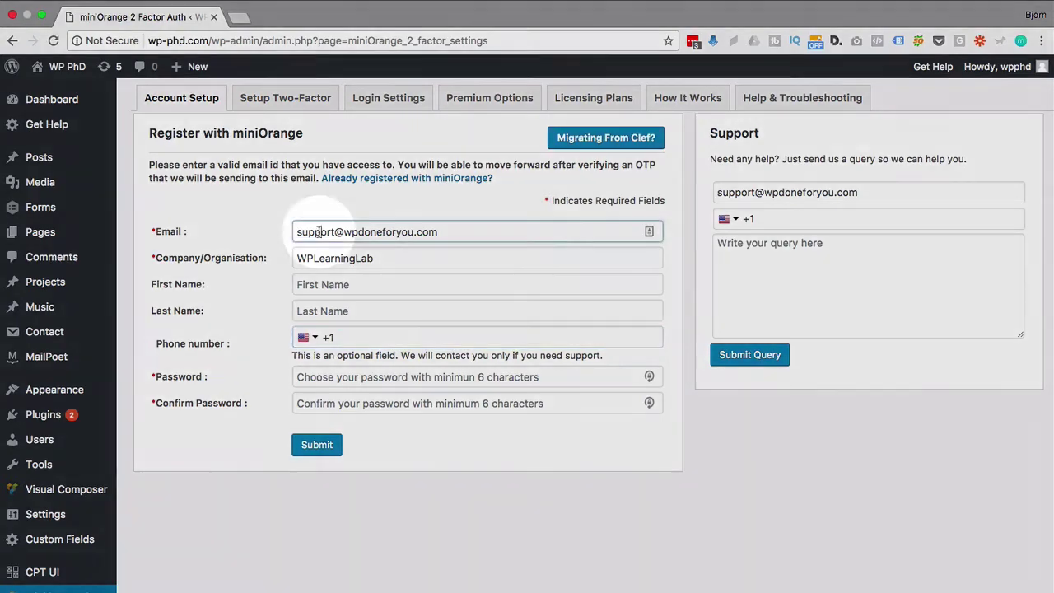
# Replace the registration email with a new address, keep the company name, and clear the autofilled names
pyautogui.moveTo(298, 231); pyautogui.dragTo(336, 274)
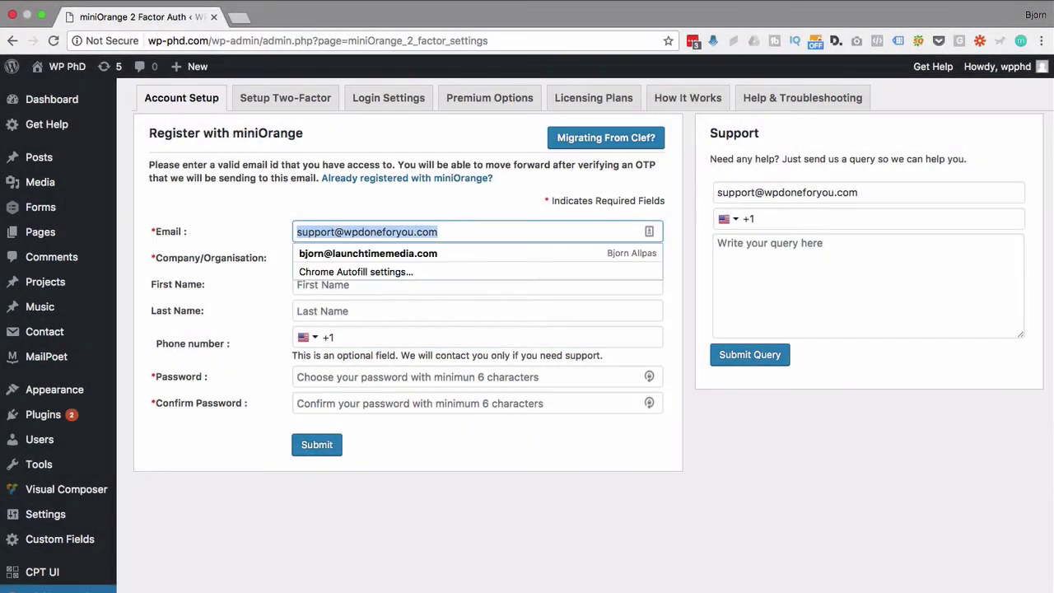
pyautogui.click(375, 257)
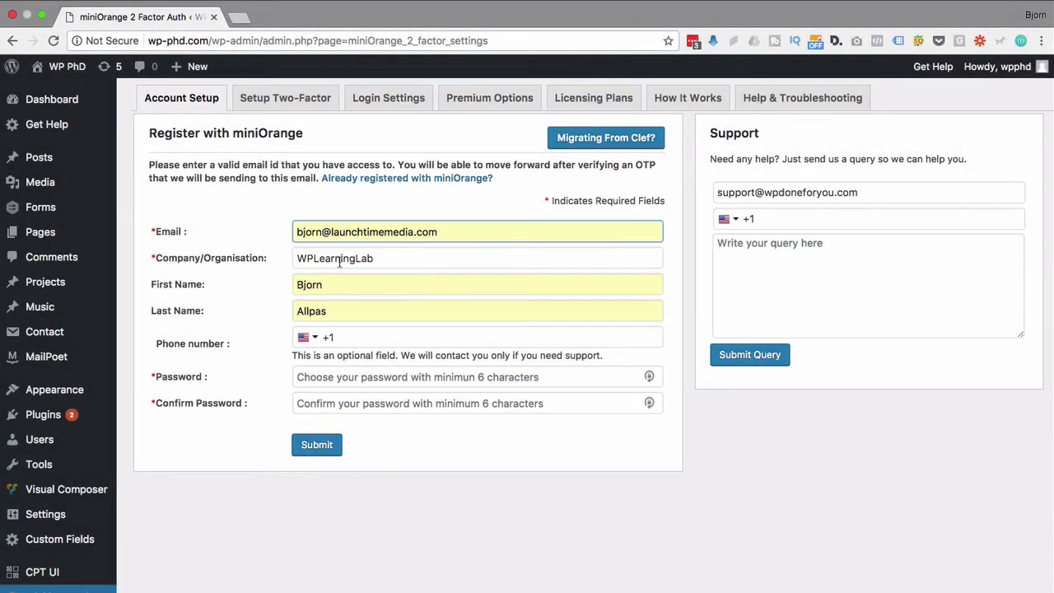
pyautogui.doubleClick(346, 260)
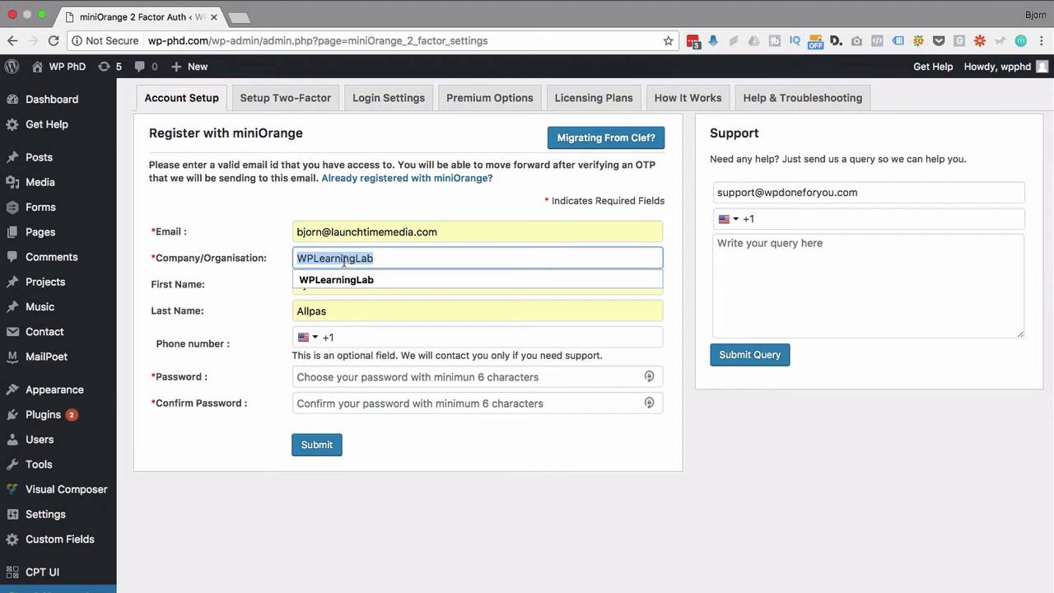
pyautogui.click(306, 262)
pyautogui.click(263, 299)
pyautogui.click(313, 285)
pyautogui.click(322, 325)
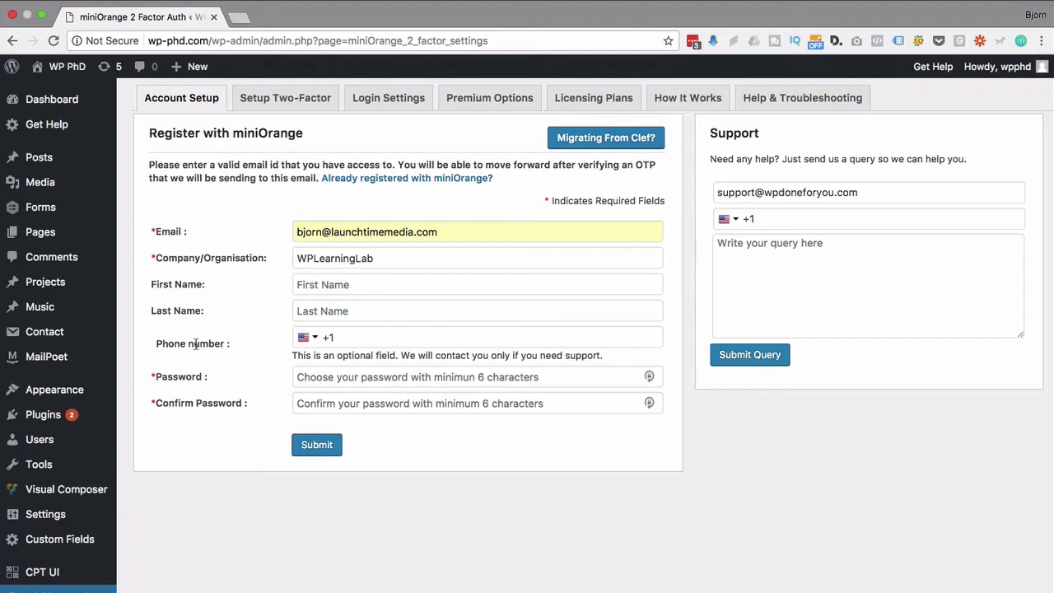
# Enter and confirm the account password, submit the registration, and decline LastPass saving it
pyautogui.click(315, 376)
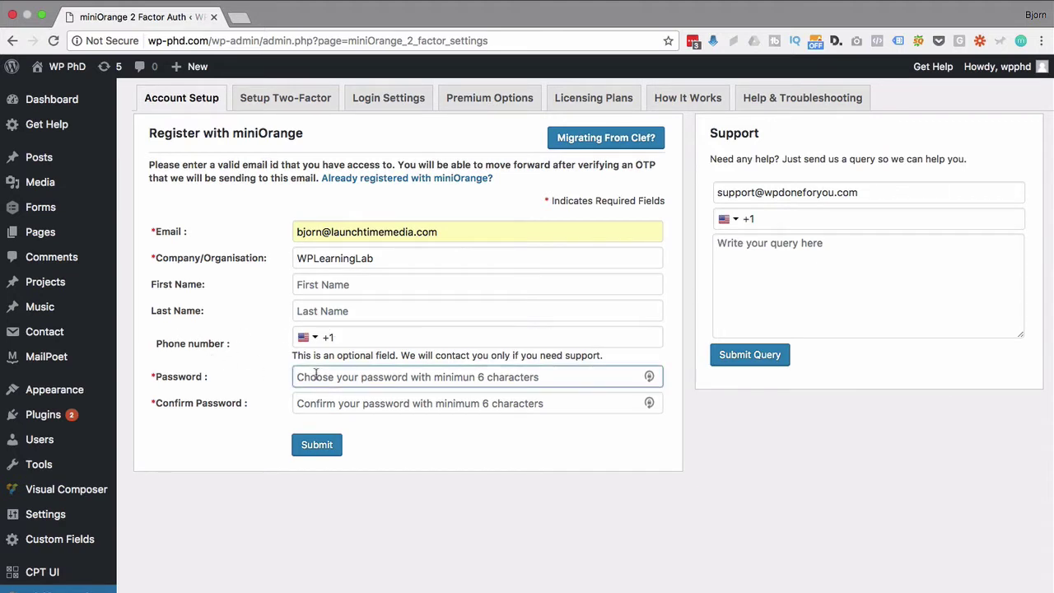
pyautogui.write('*******')
pyautogui.press('Tab')
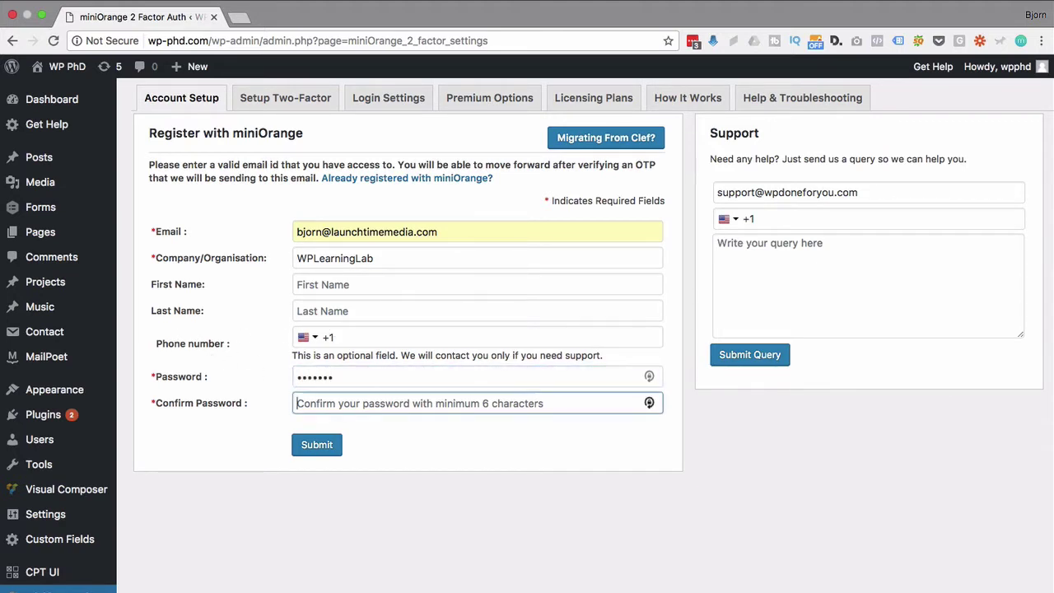
pyautogui.write('*******')
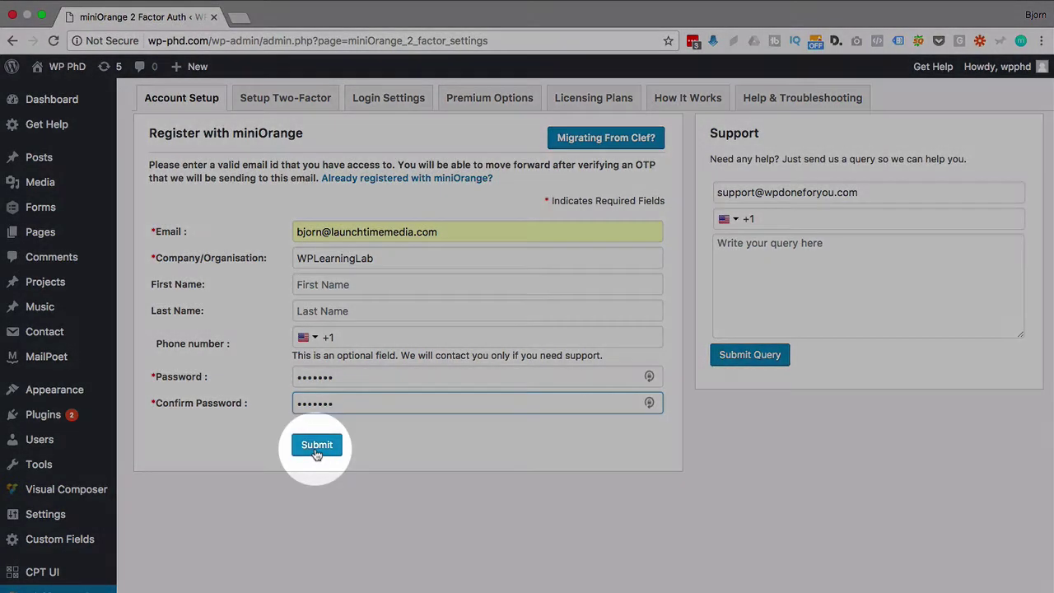
pyautogui.click(316, 450)
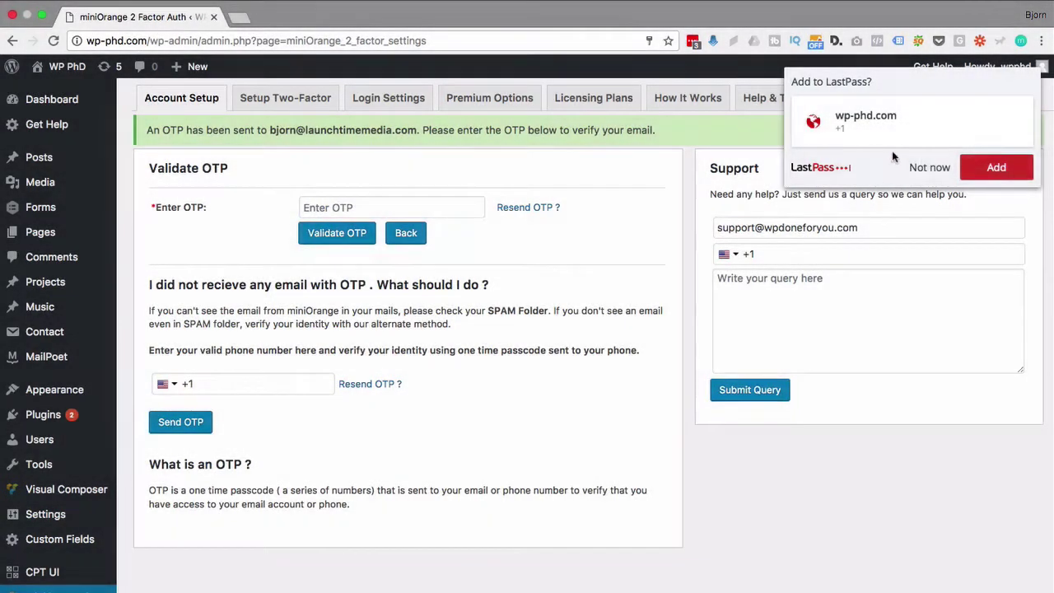
pyautogui.click(929, 167)
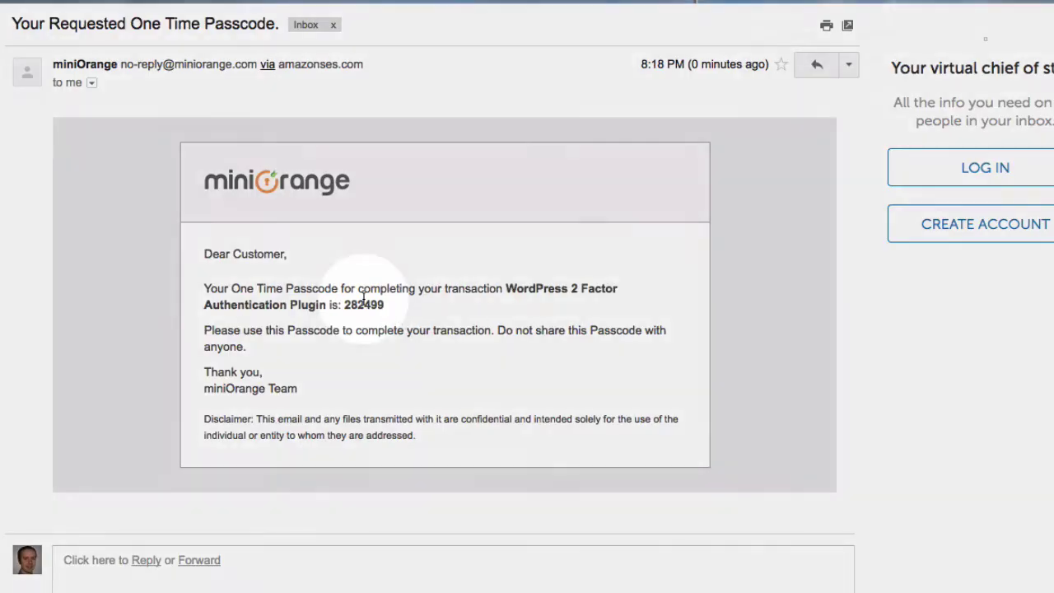
# Copy the one-time passcode from the miniOrange verification email
pyautogui.doubleClick(364, 303)
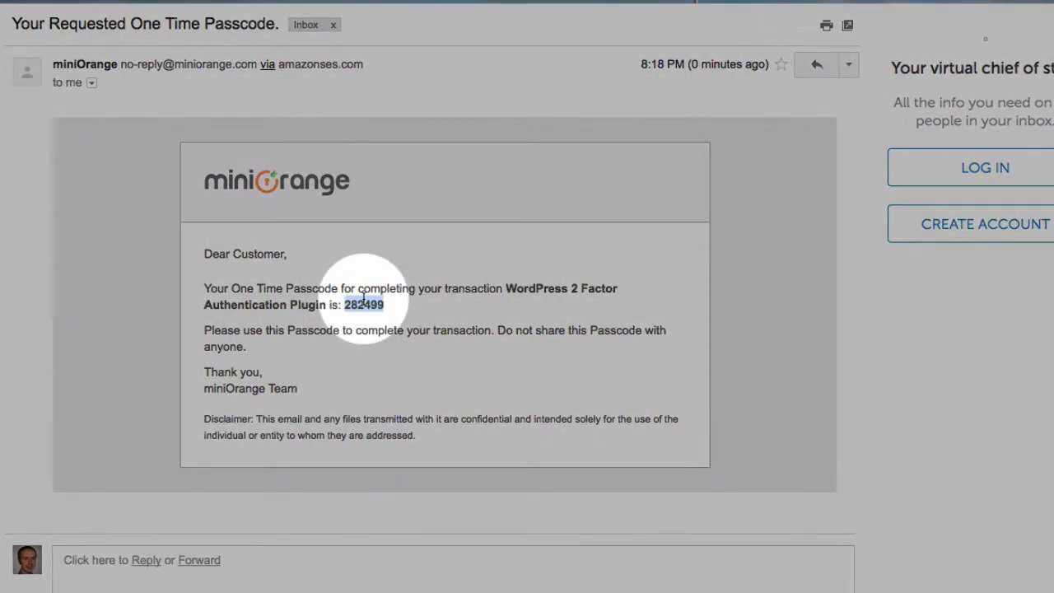
pyautogui.rightClick(351, 306)
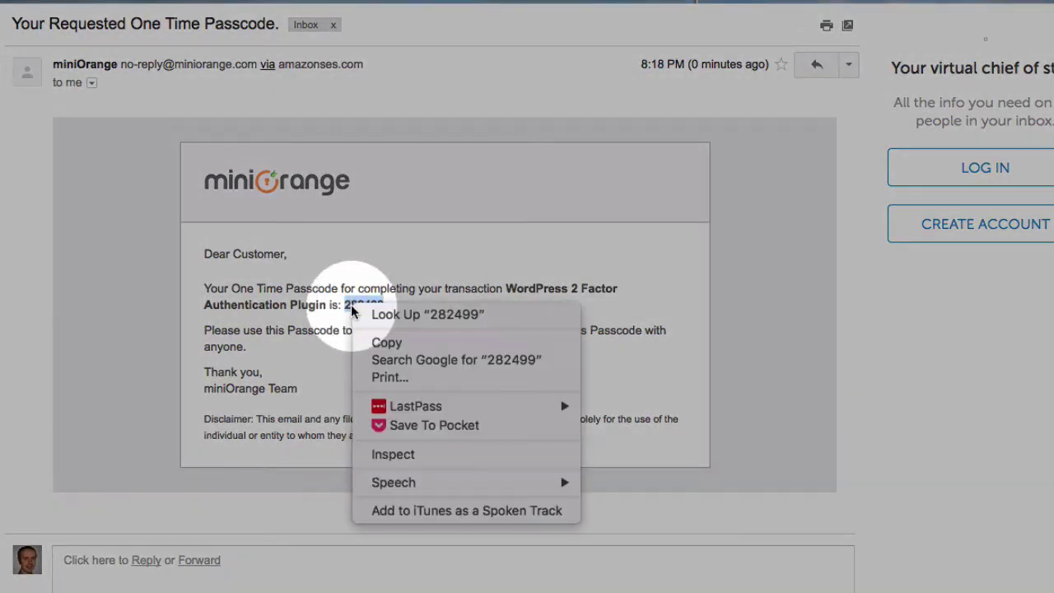
pyautogui.click(384, 339)
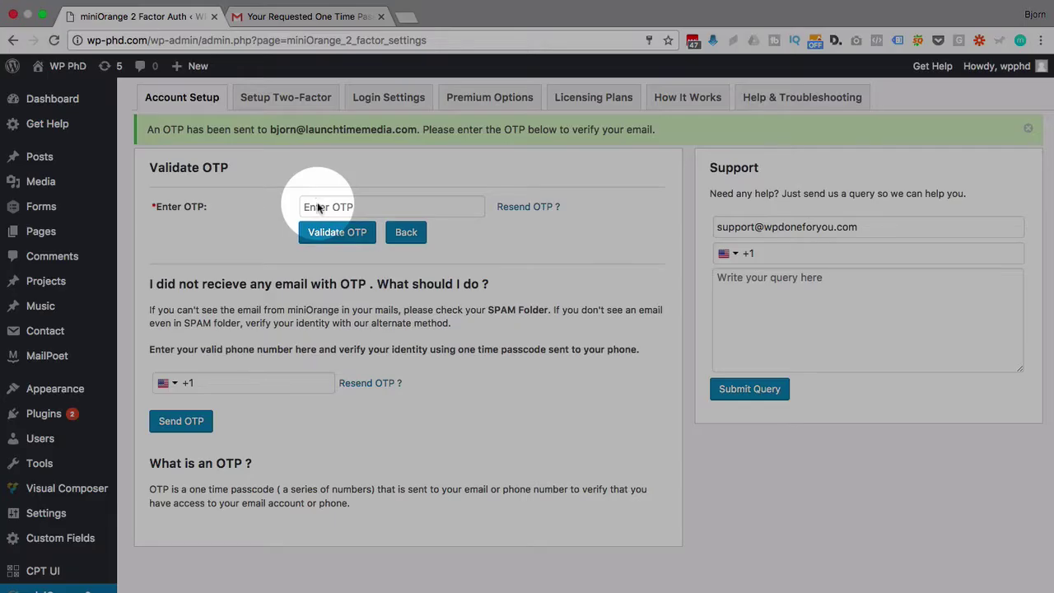
# Paste the passcode into the Enter OTP field and validate it
pyautogui.rightClick(320, 206)
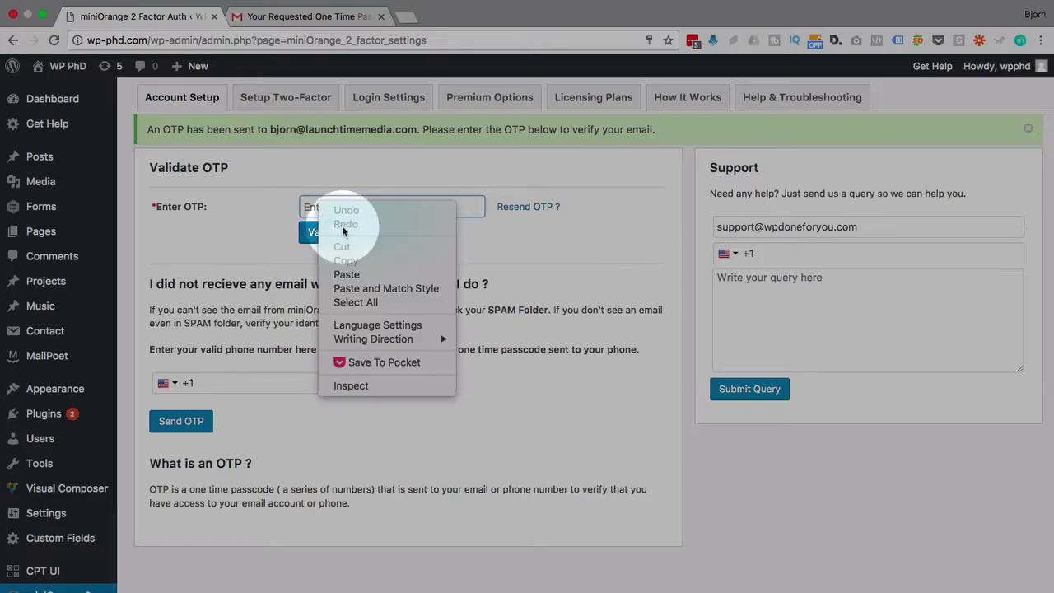
pyautogui.click(342, 265)
pyautogui.click(339, 233)
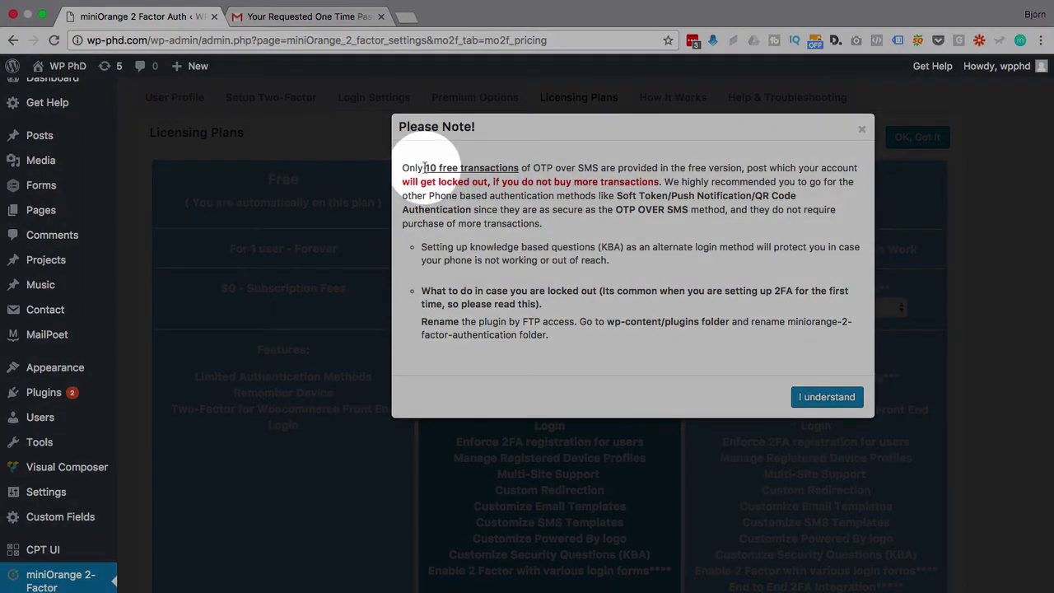
# Review the SMS limit notice and its recommended Soft Token/Push Notification/QR Code methods, then choose I understand
pyautogui.doubleClick(588, 168)
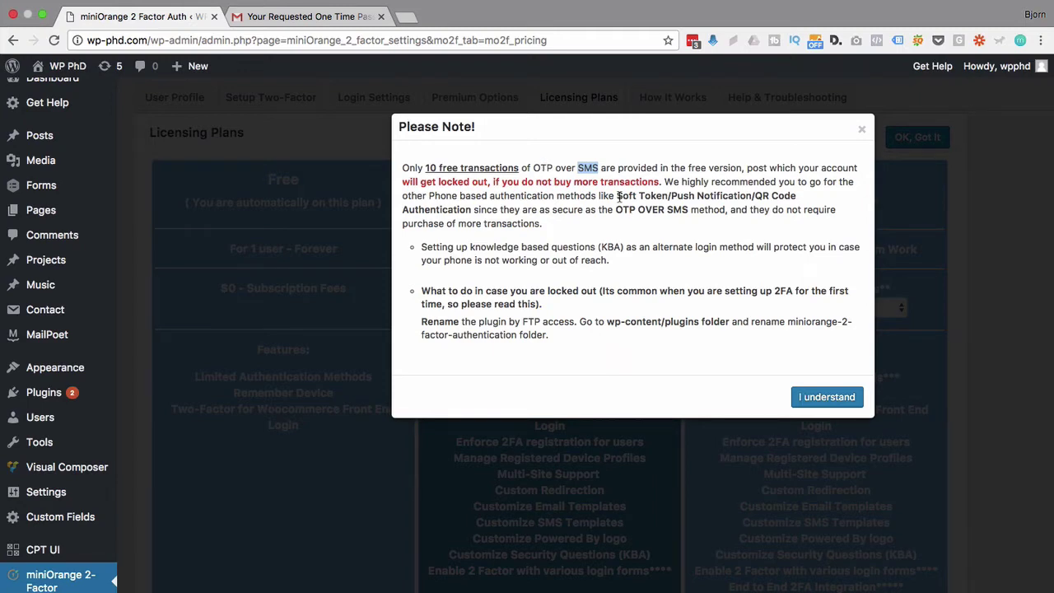
pyautogui.moveTo(615, 195); pyautogui.dragTo(795, 196)
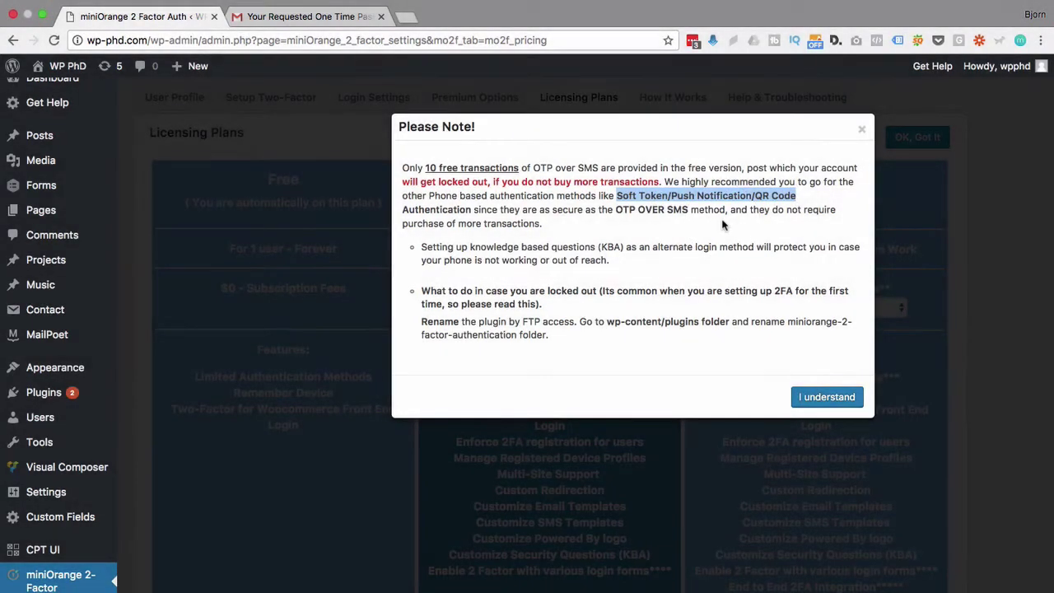
pyautogui.click(572, 196)
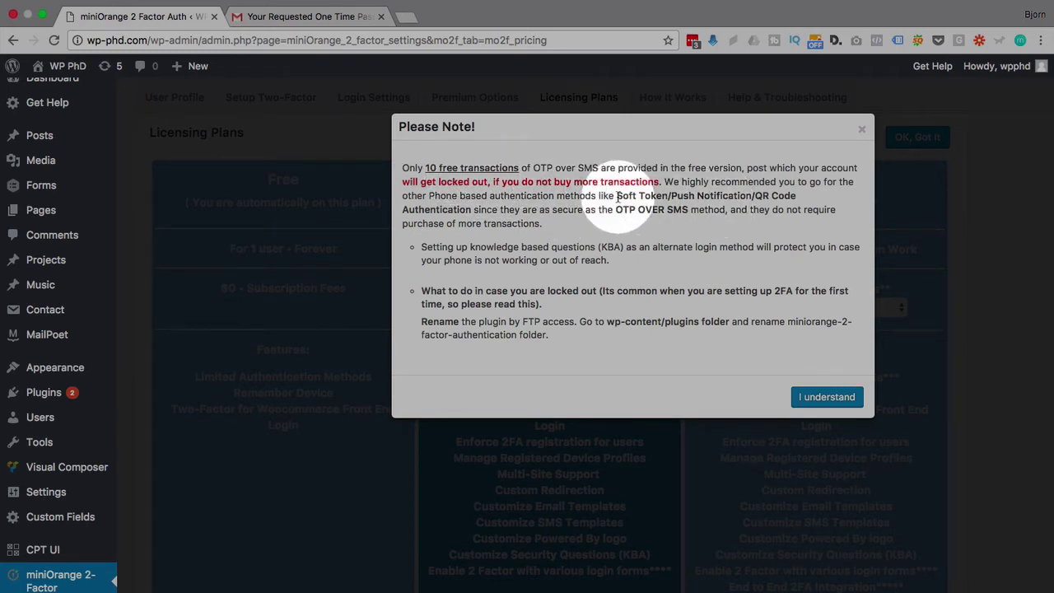
pyautogui.moveTo(616, 196); pyautogui.dragTo(793, 196)
pyautogui.click(730, 229)
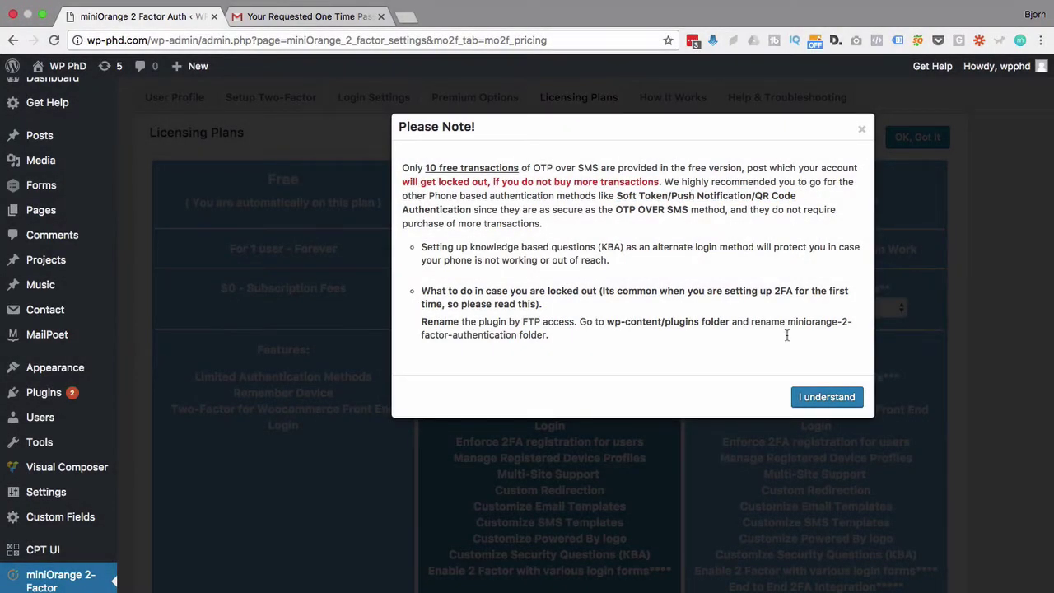
pyautogui.click(822, 400)
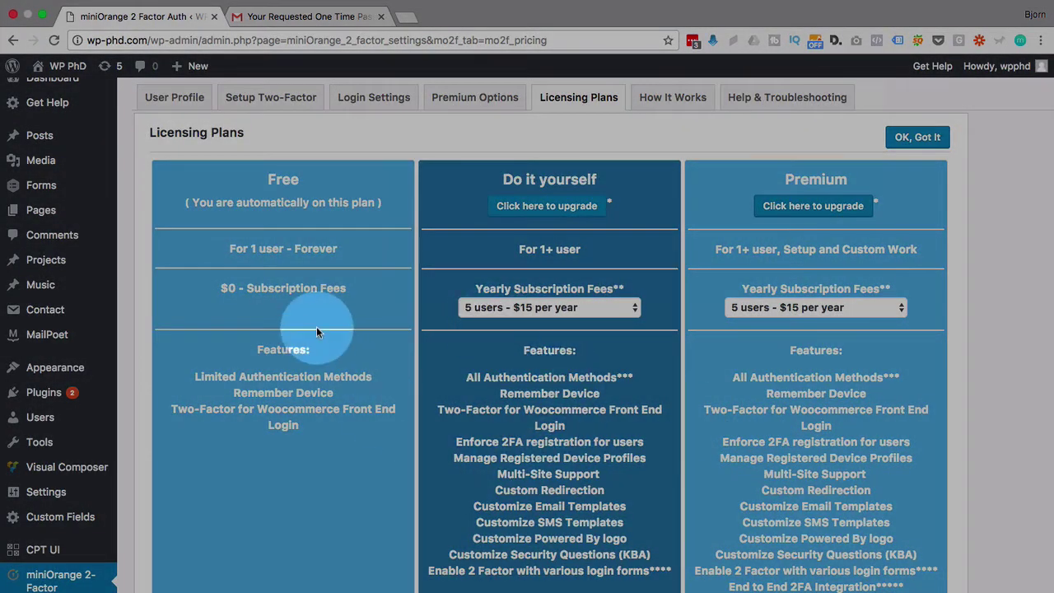
# Switch to the Setup Two-Factor tab and follow the KBA banner's Click Here link
pyautogui.scroll(1, 161, 120)
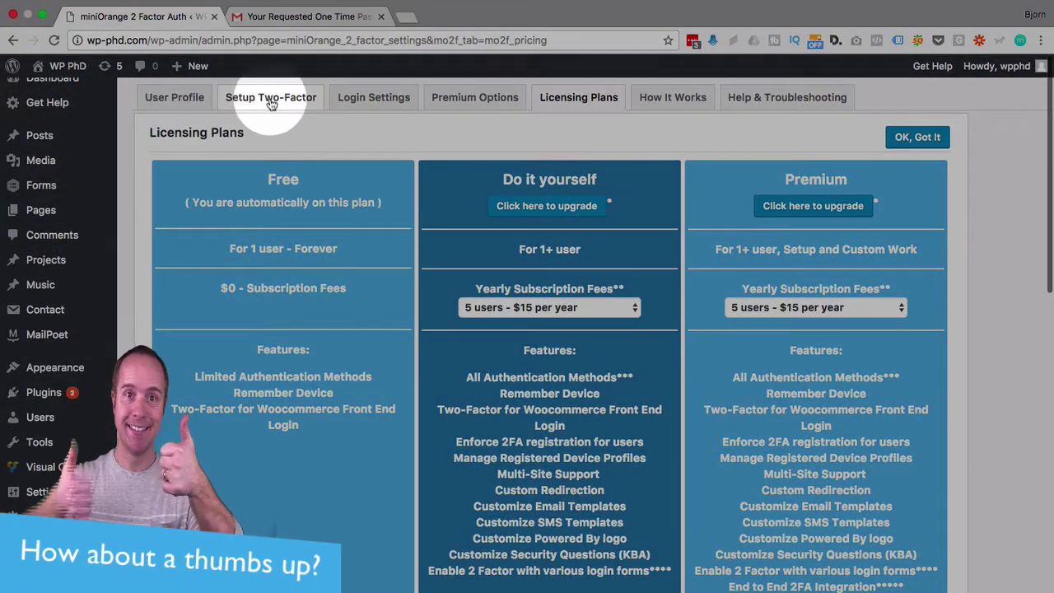
pyautogui.click(271, 98)
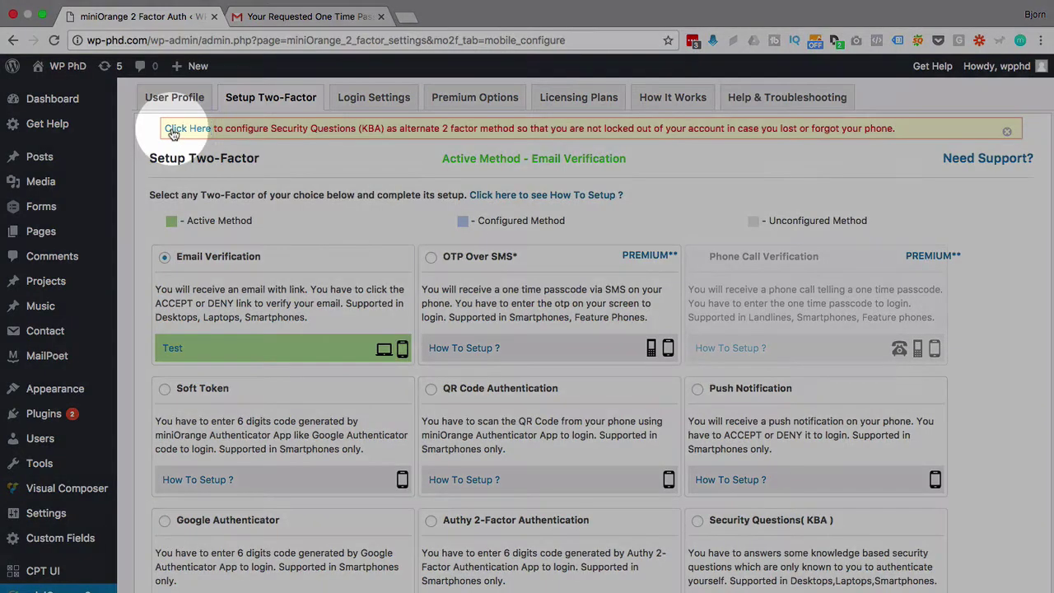
pyautogui.click(187, 129)
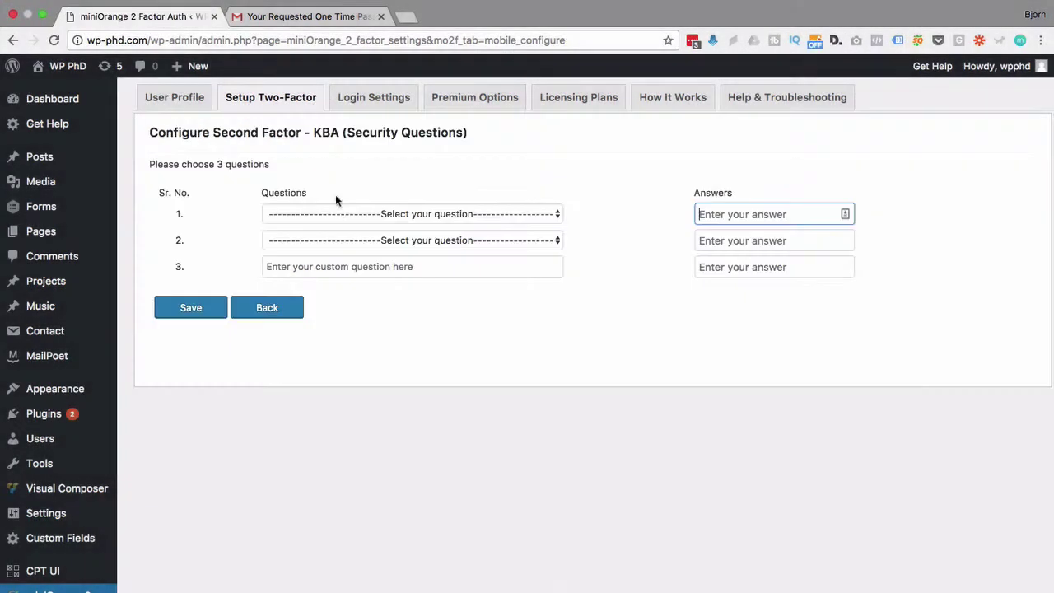
pyautogui.click(336, 214)
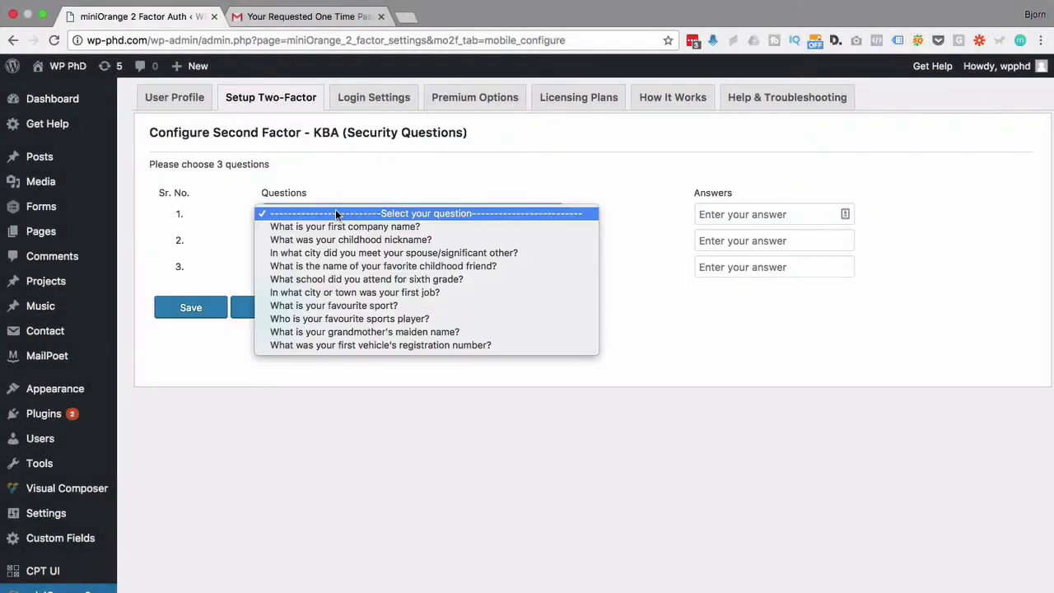
pyautogui.click(416, 229)
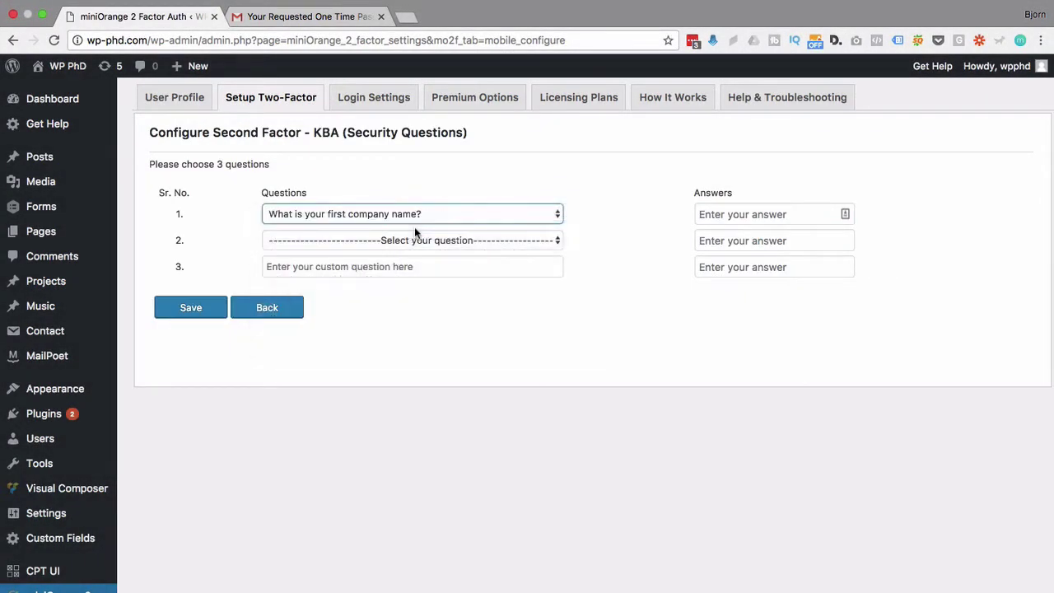
pyautogui.click(722, 213)
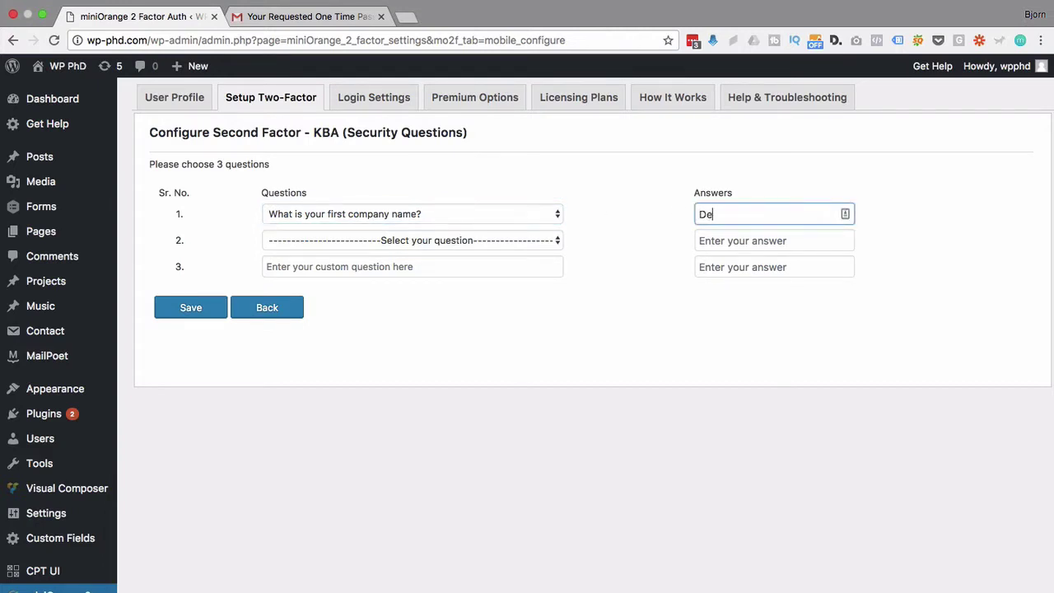
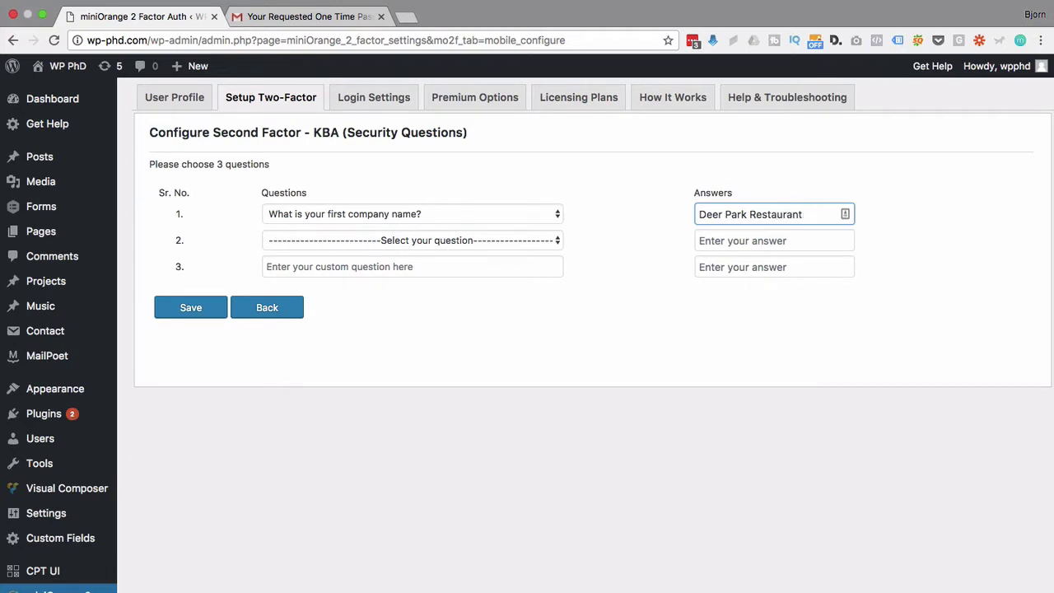
pyautogui.click(537, 242)
pyautogui.click(482, 298)
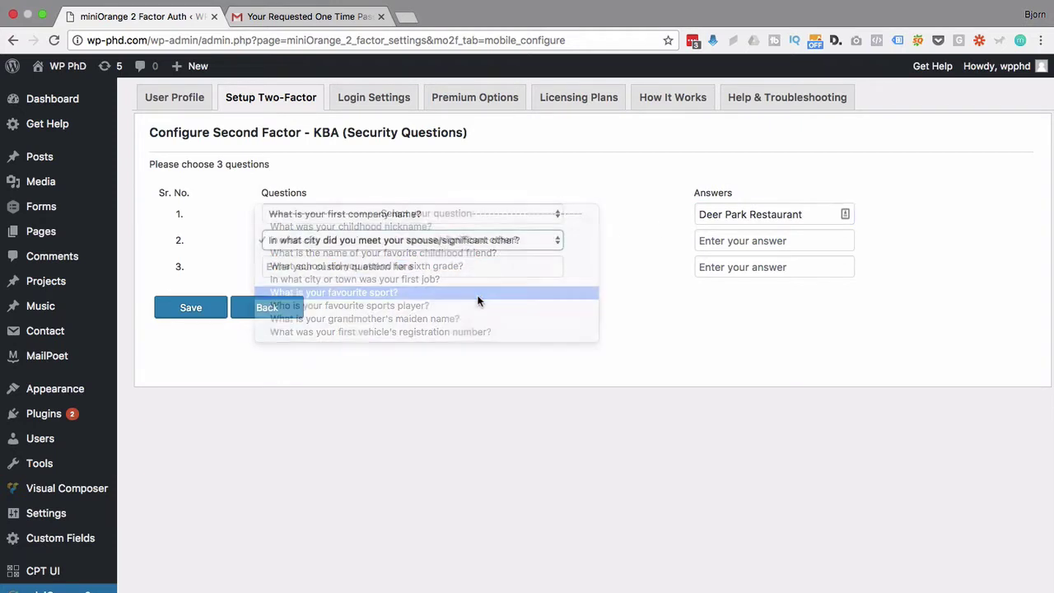
pyautogui.click(721, 240)
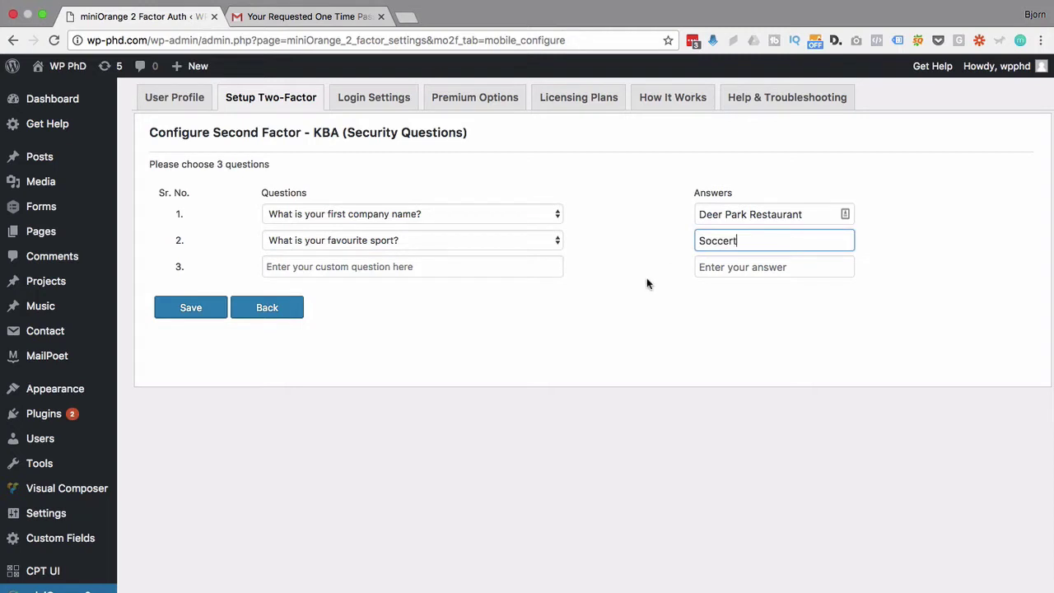
pyautogui.click(564, 307)
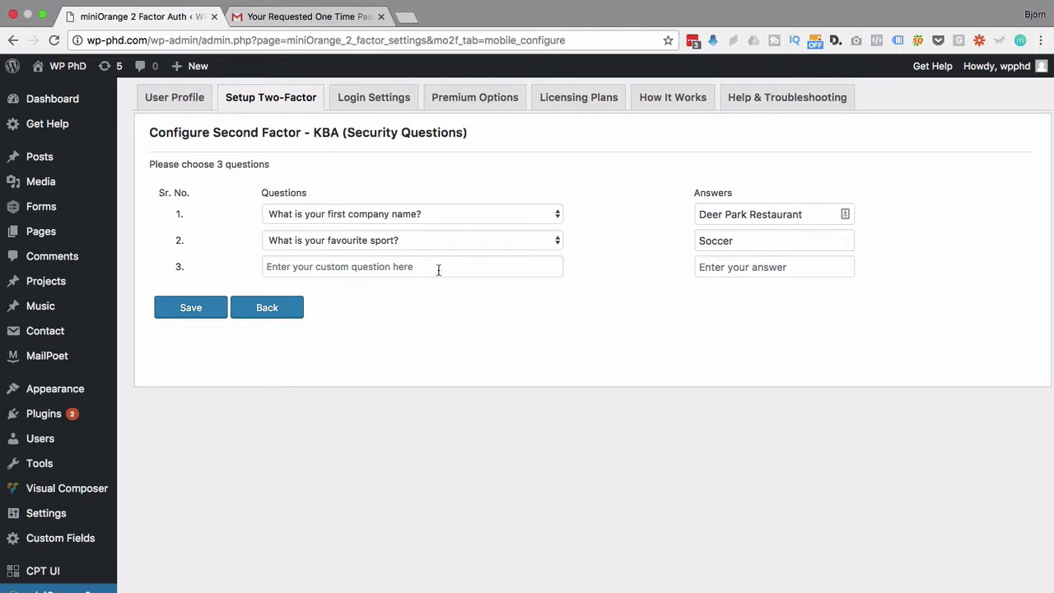
pyautogui.click(174, 322)
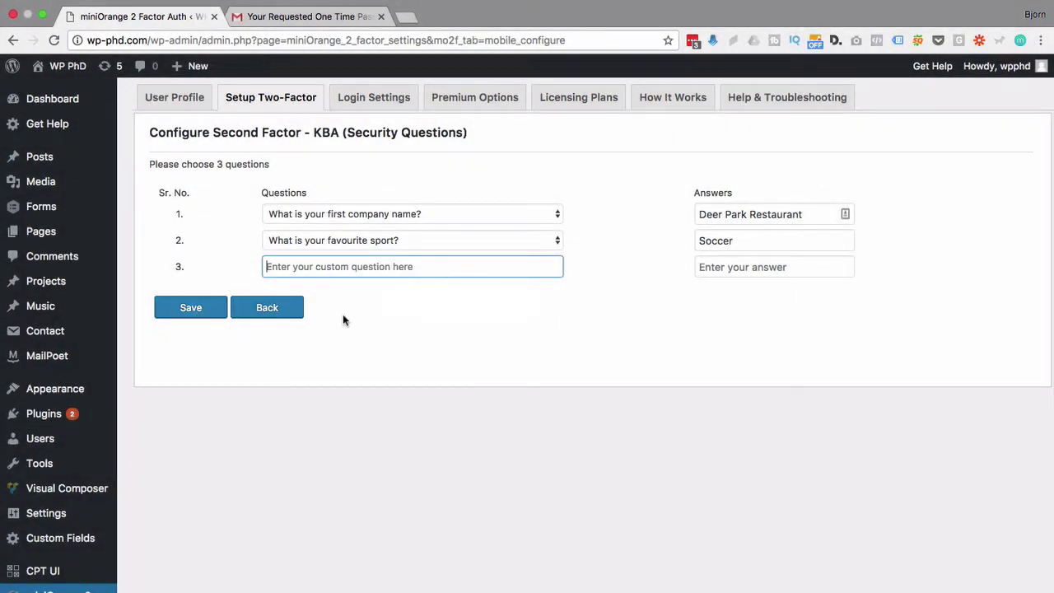
pyautogui.write('What was your ')
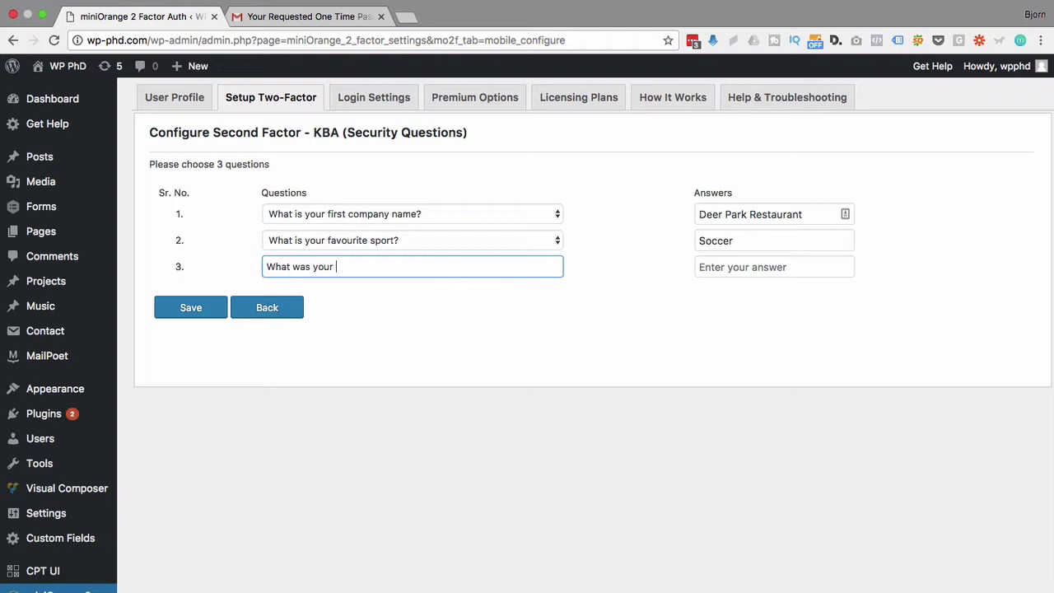
pyautogui.write('favo')
pyautogui.press('BackSpace')
pyautogui.press('BackSpace')
pyautogui.press('BackSpace')
pyautogui.press('BackSpace')
pyautogui.write('har')
pyautogui.press('BackSpace')
pyautogui.write('ir color')
pyautogui.press('Tab')
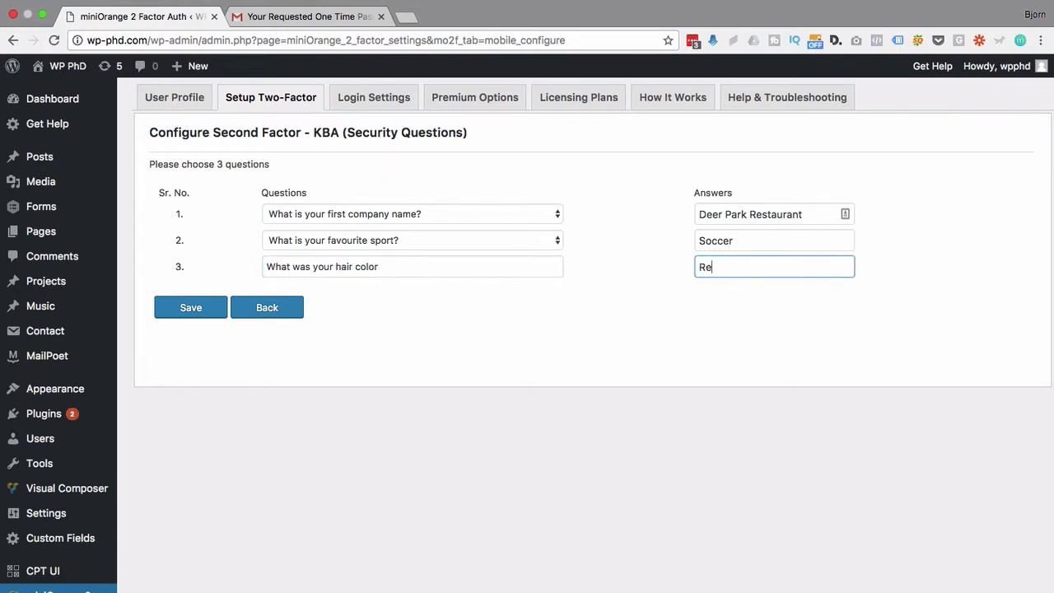
pyautogui.click(416, 266)
pyautogui.write('?')
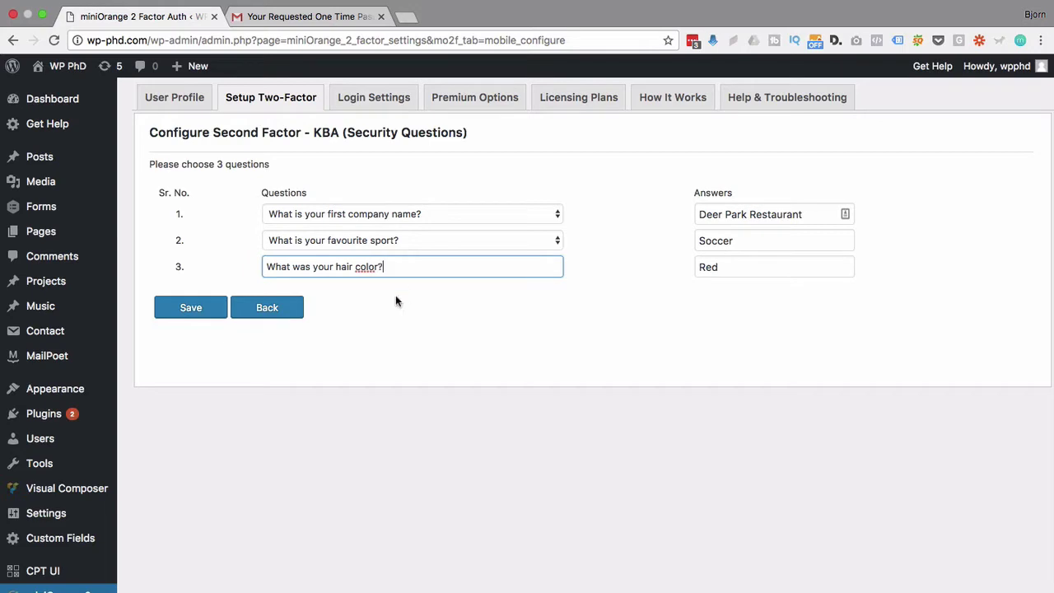
pyautogui.click(196, 309)
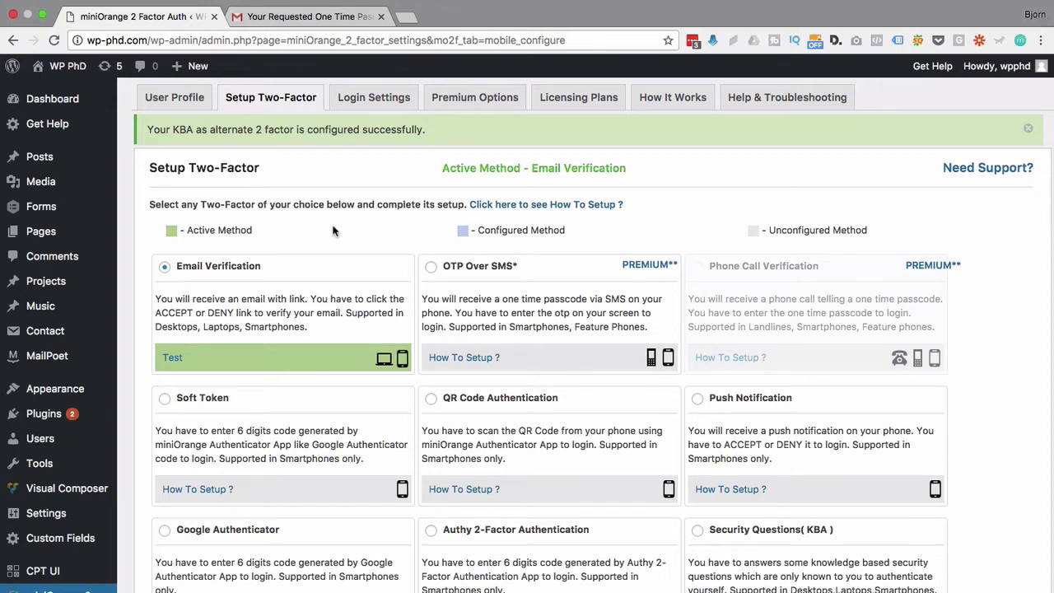
pyautogui.scroll(-3, 335, 260)
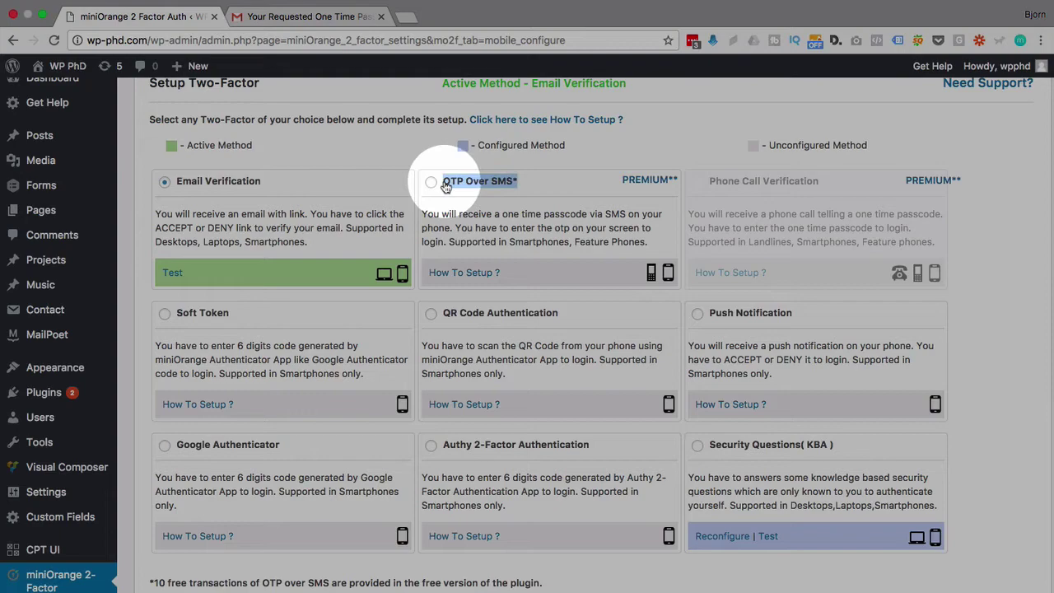
pyautogui.moveTo(436, 181); pyautogui.dragTo(519, 182)
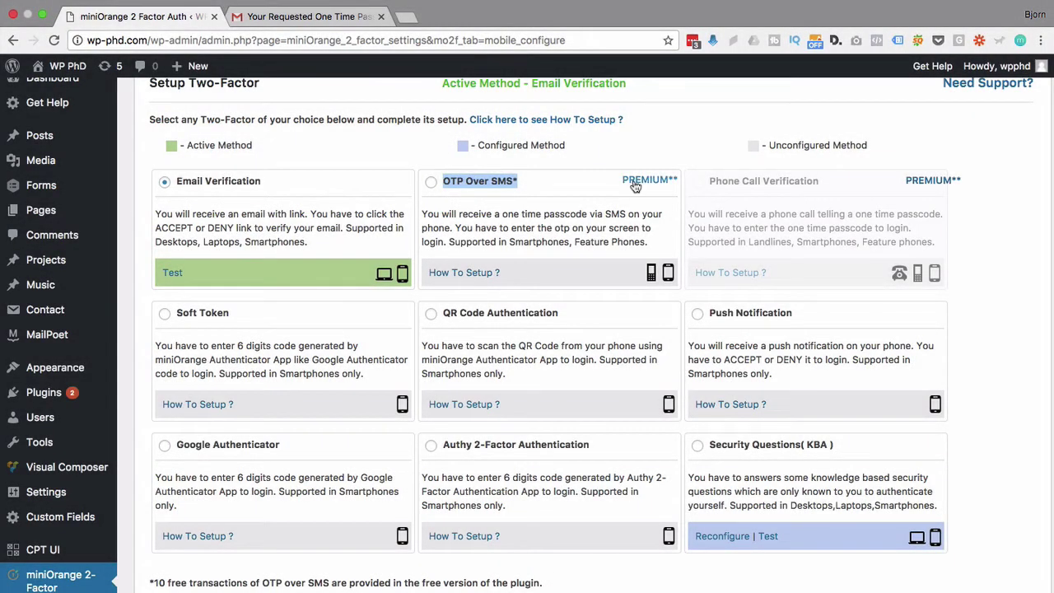
pyautogui.click(671, 221)
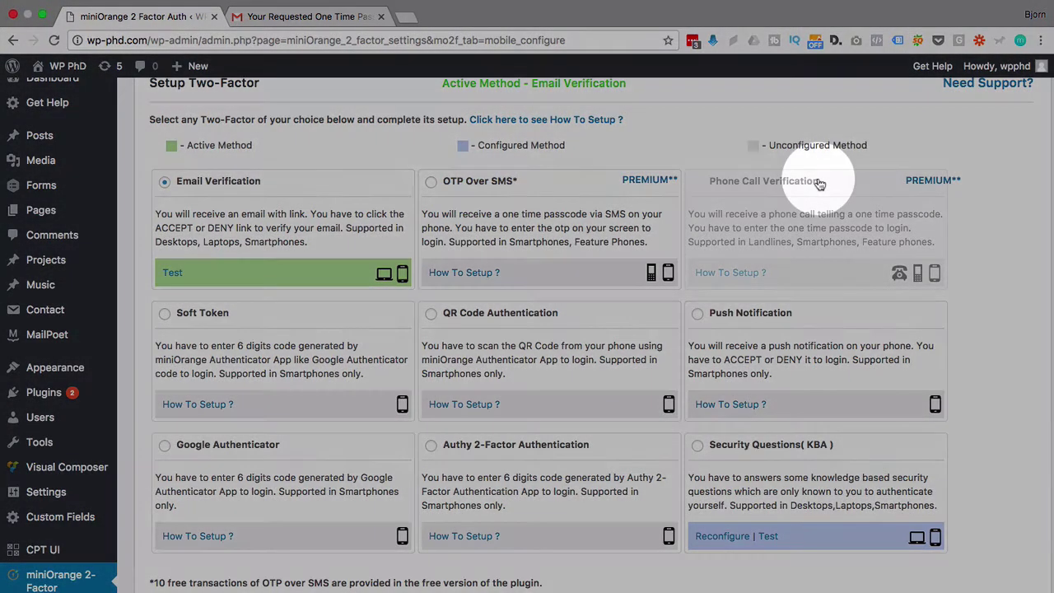
pyautogui.scroll(-2, 506, 230)
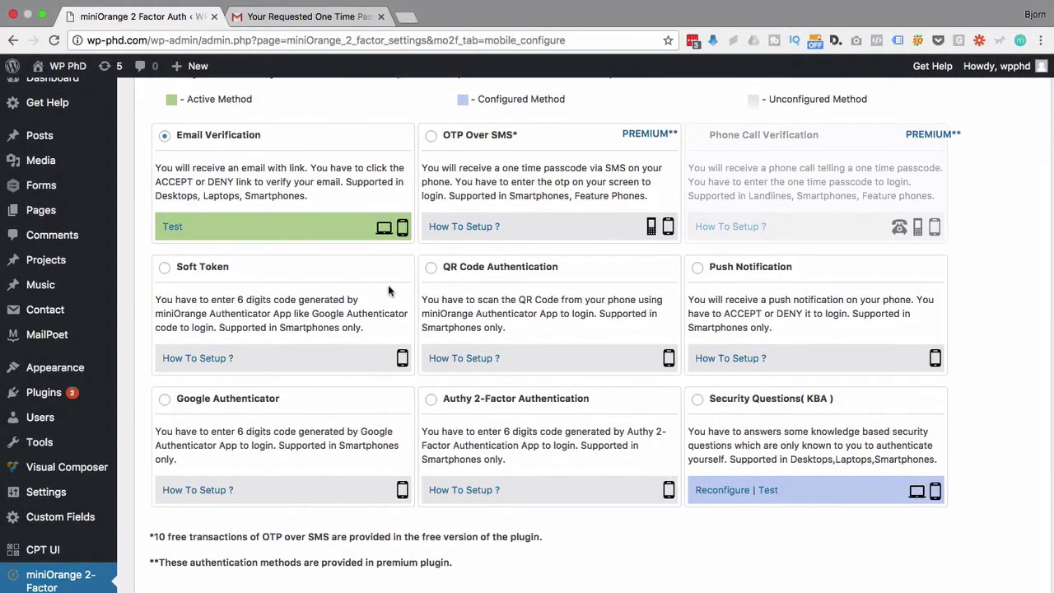
pyautogui.moveTo(273, 315); pyautogui.dragTo(406, 314)
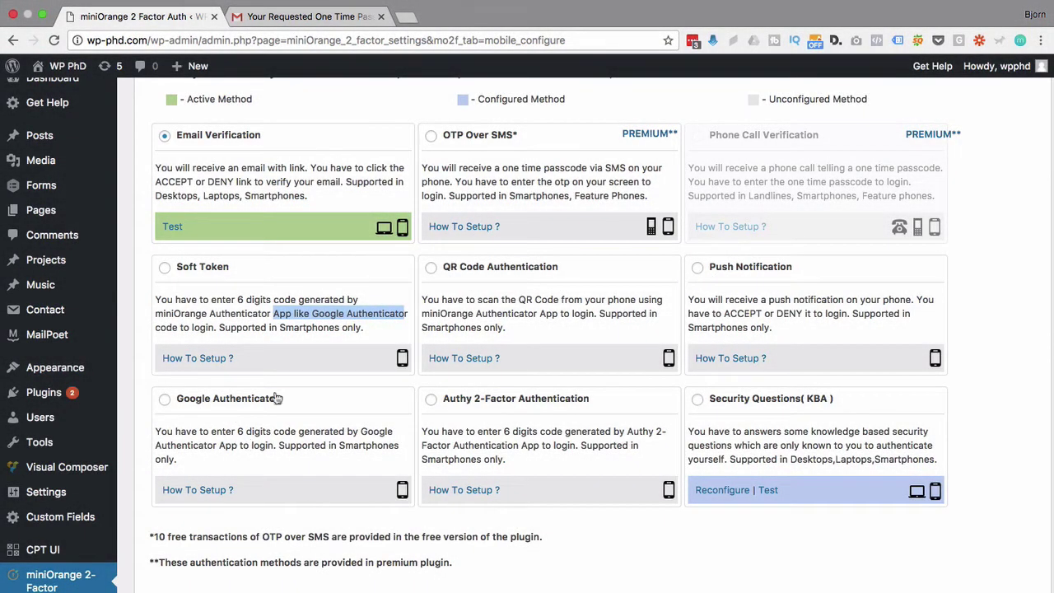
pyautogui.click(319, 402)
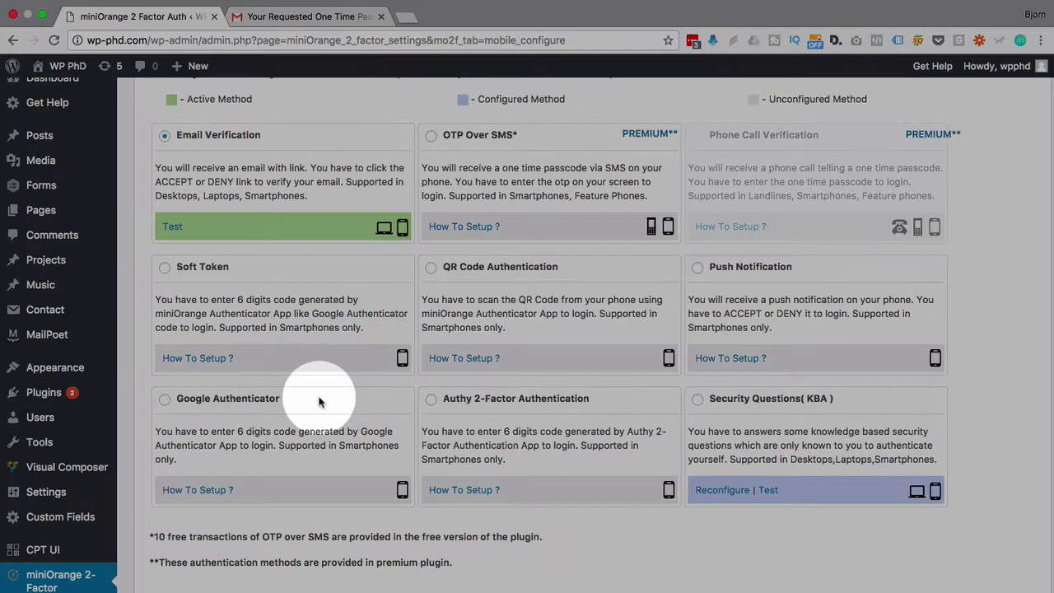
pyautogui.moveTo(320, 402); pyautogui.dragTo(174, 397)
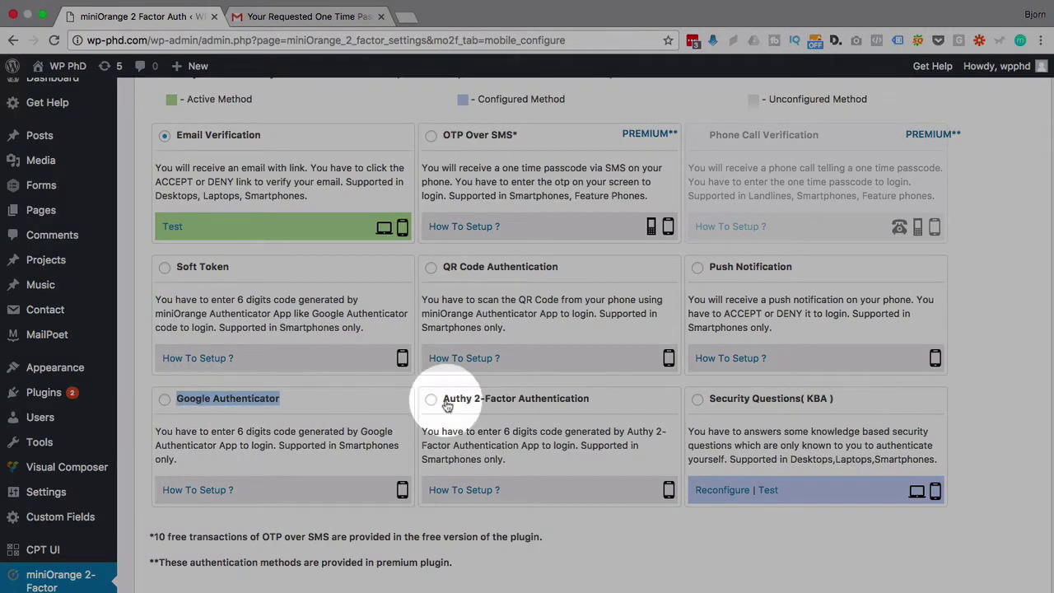
pyautogui.moveTo(443, 401); pyautogui.dragTo(591, 398)
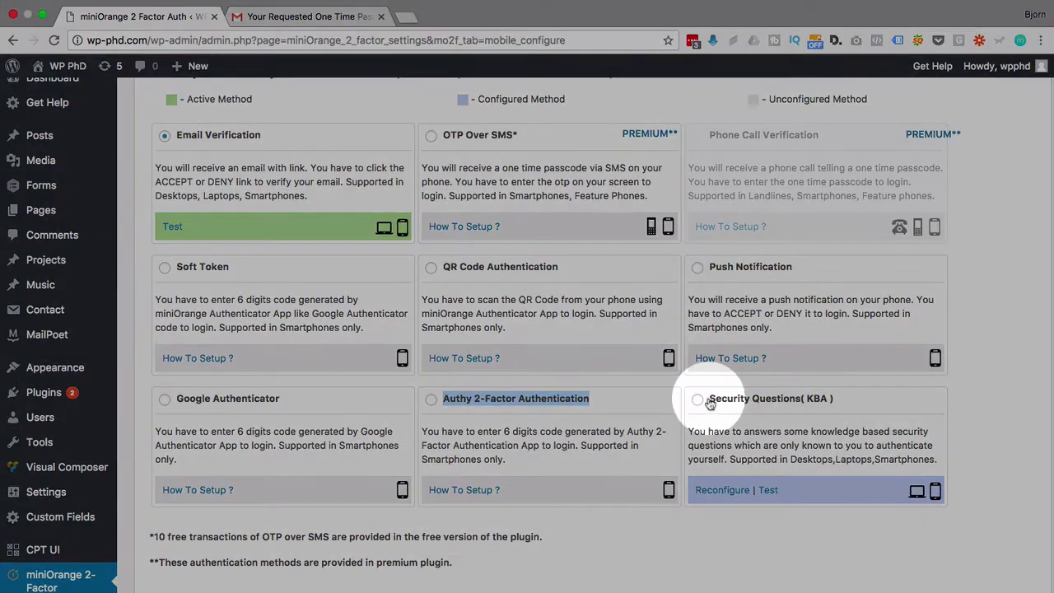
pyautogui.moveTo(709, 401); pyautogui.dragTo(817, 405)
pyautogui.click(733, 430)
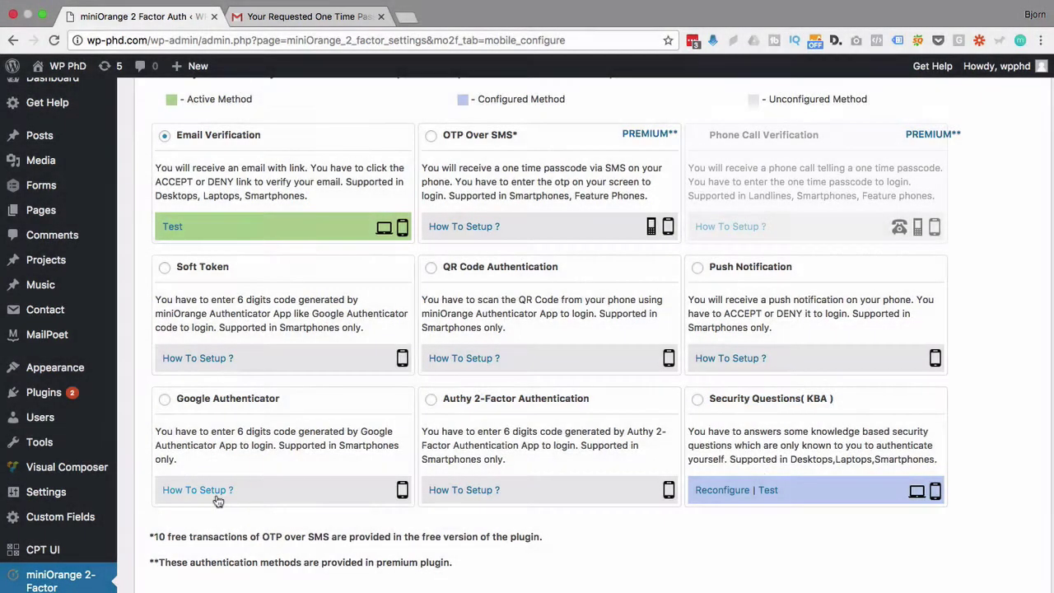
# Choose Google Authenticator as the method and iPhone as the phone type to show its barcode
pyautogui.click(166, 401)
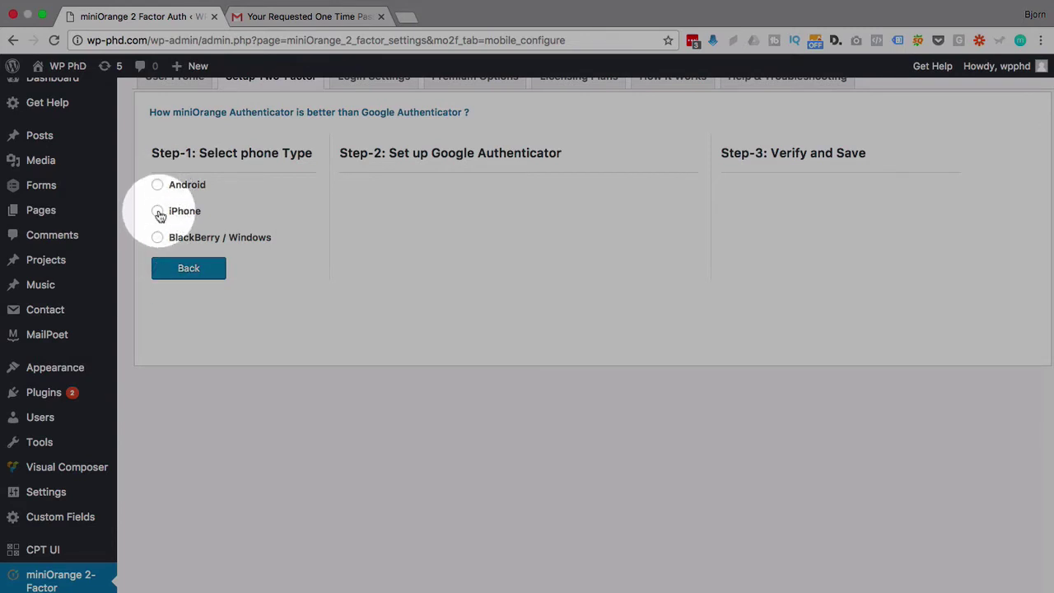
pyautogui.click(157, 212)
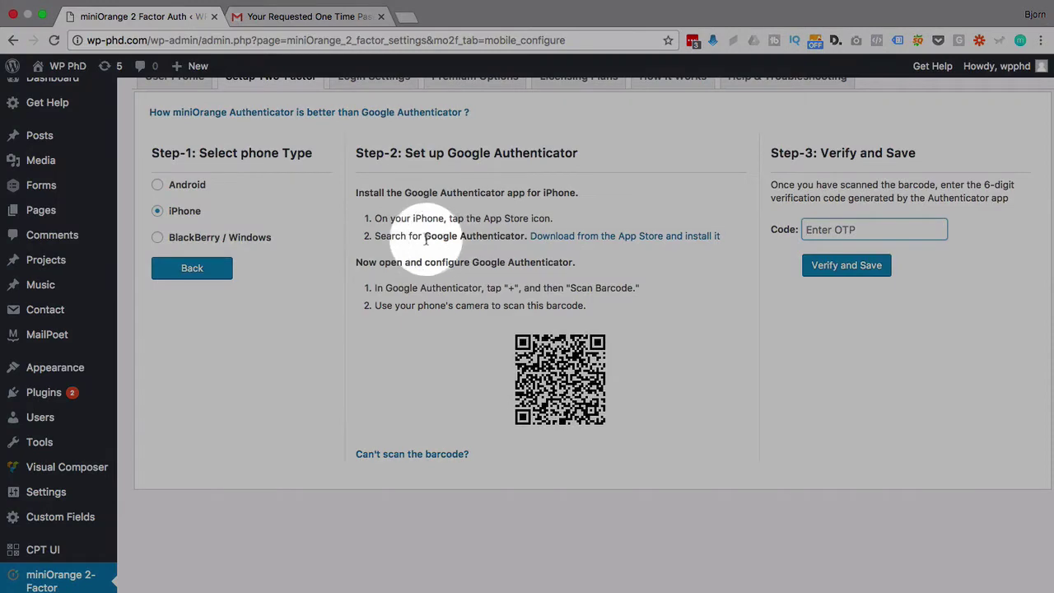
pyautogui.moveTo(425, 238); pyautogui.dragTo(524, 237)
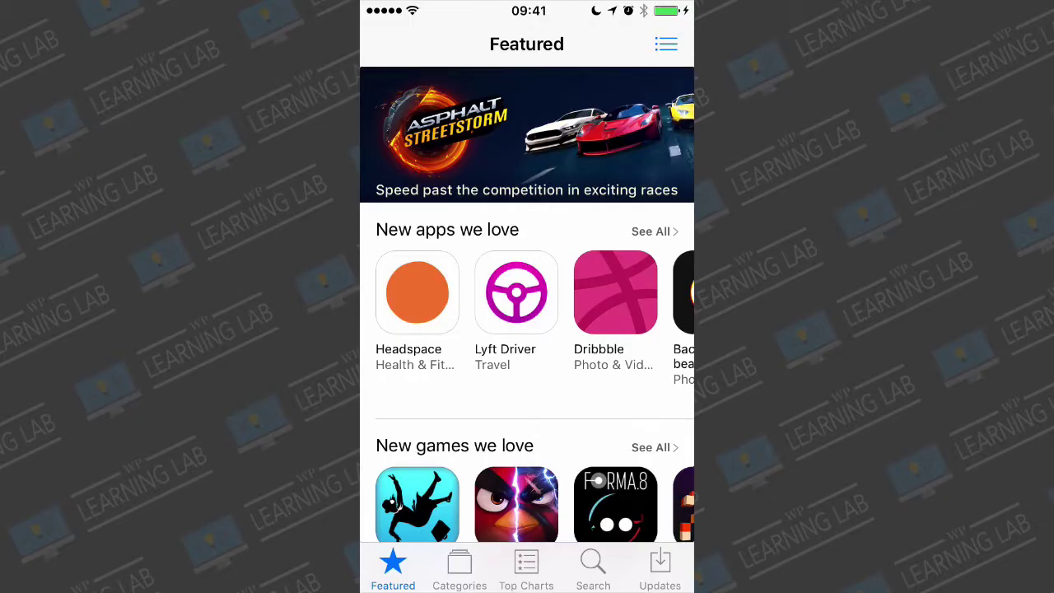
# Search the App Store for 'google authenticator', download the app and launch it
pyautogui.click(593, 564)
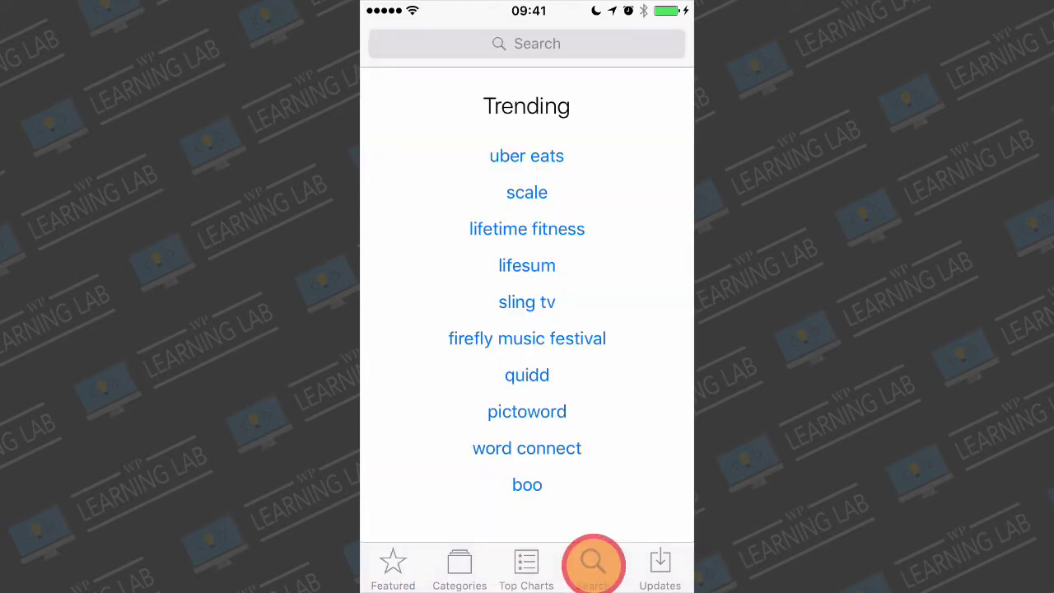
pyautogui.click(593, 565)
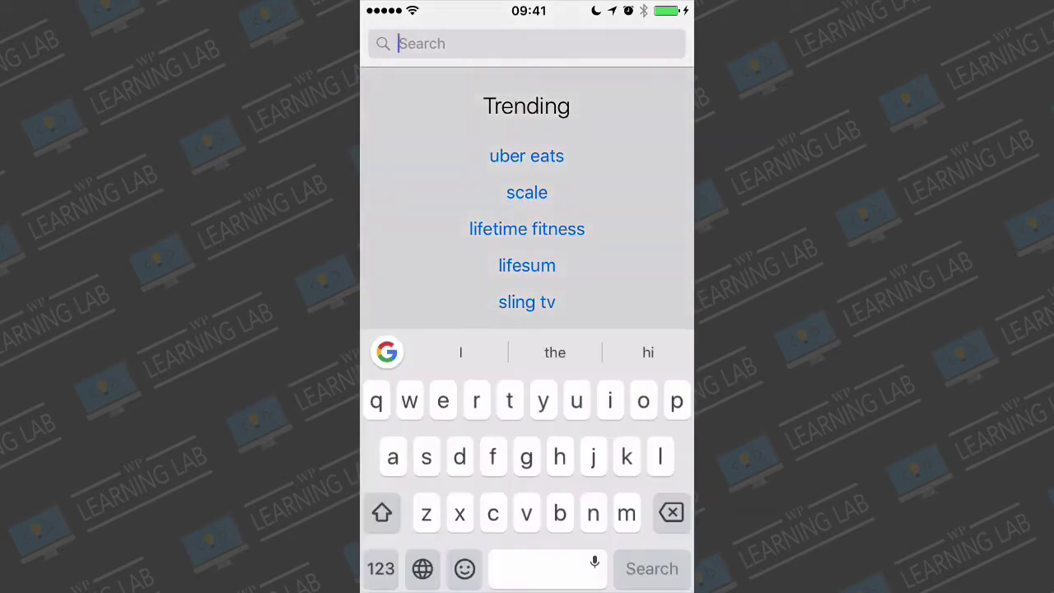
pyautogui.write('google ')
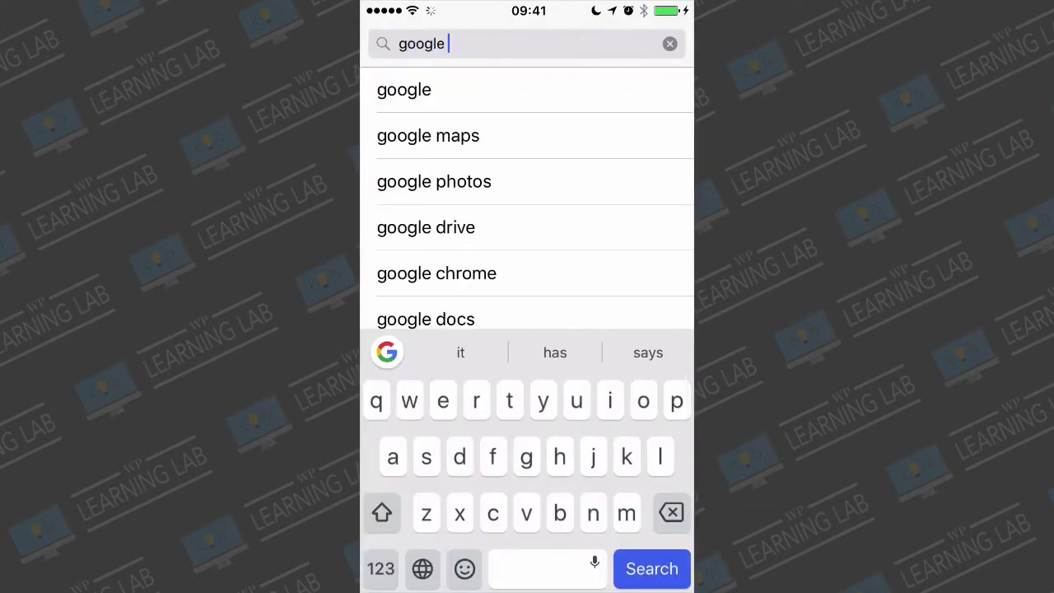
pyautogui.write('authe ticator')
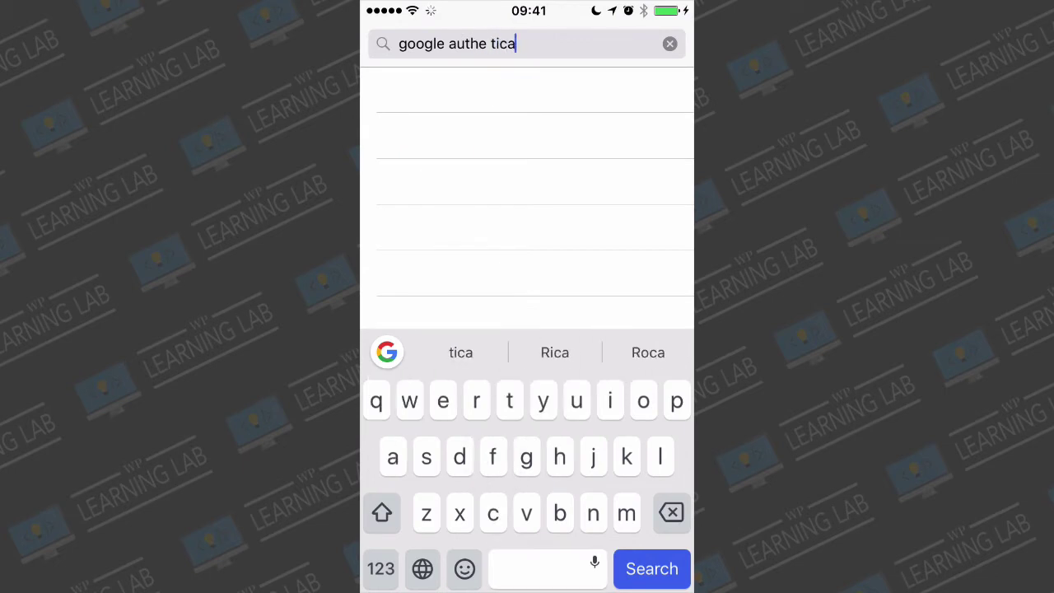
pyautogui.press('BackSpace')
pyautogui.press('BackSpace')
pyautogui.press('BackSpace')
pyautogui.press('BackSpace')
pyautogui.press('BackSpace')
pyautogui.press('BackSpace')
pyautogui.press('BackSpace')
pyautogui.press('BackSpace')
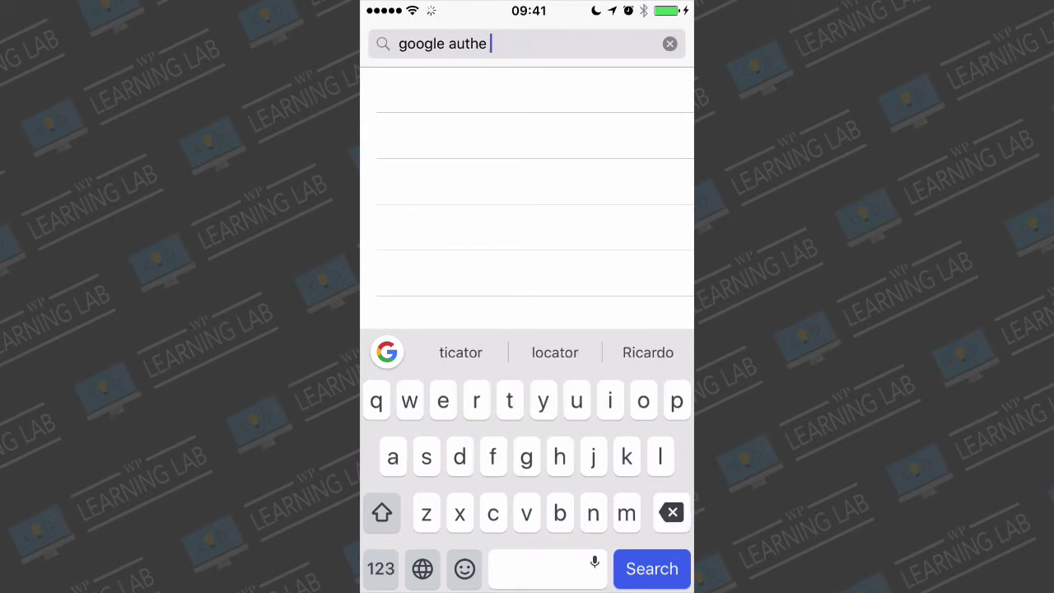
pyautogui.write('ntocator')
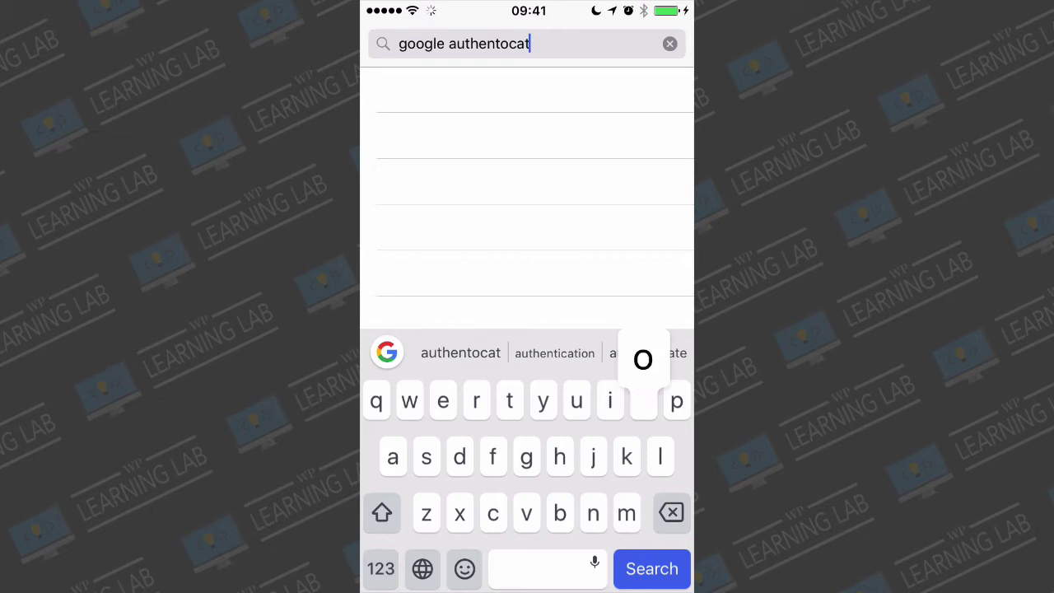
pyautogui.press('Return')
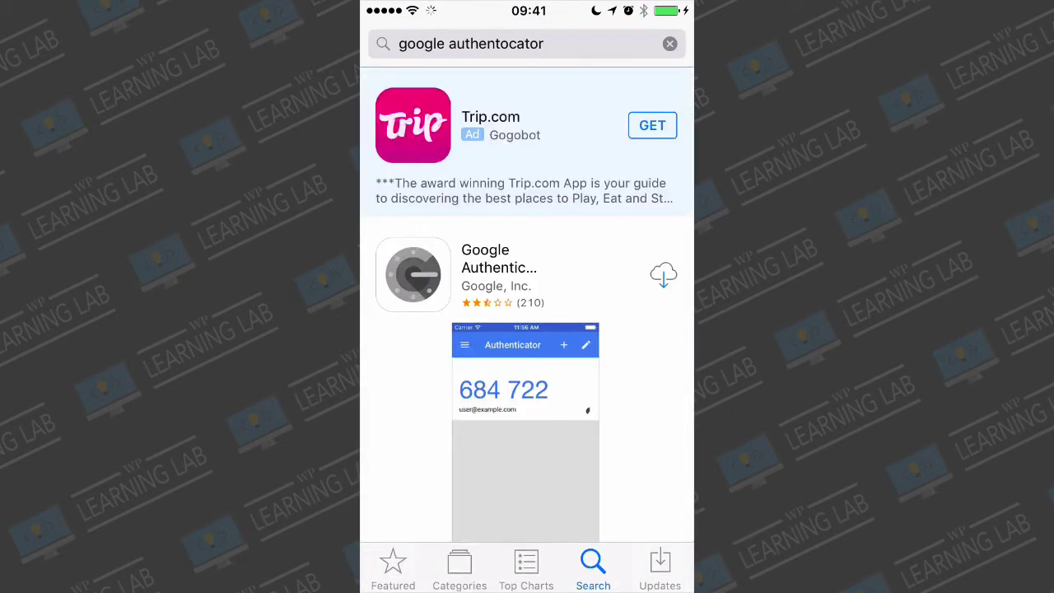
pyautogui.scroll(-2, 527, 329)
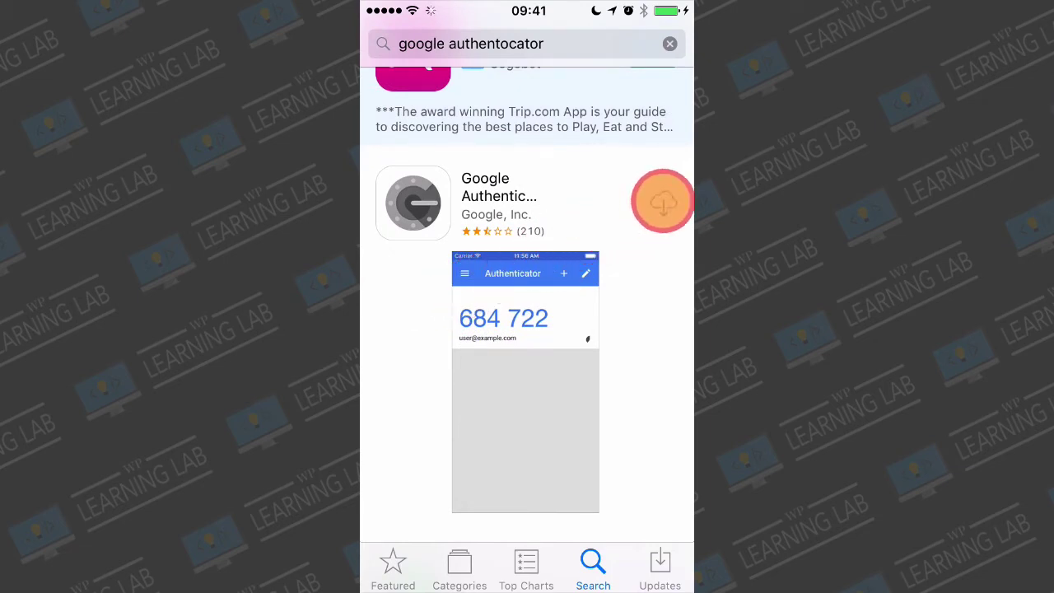
pyautogui.click(663, 201)
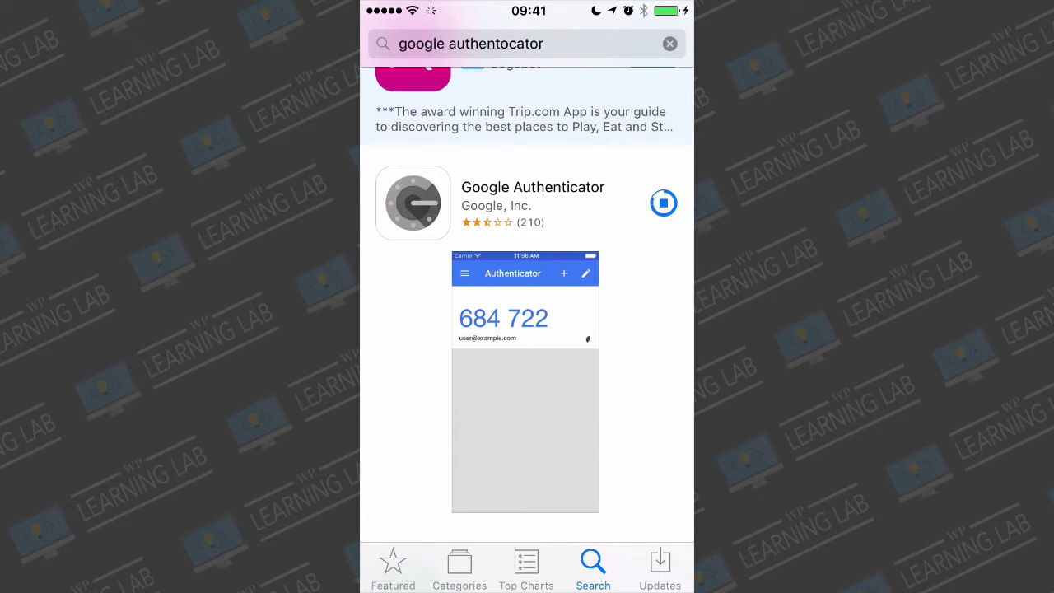
pyautogui.click(651, 203)
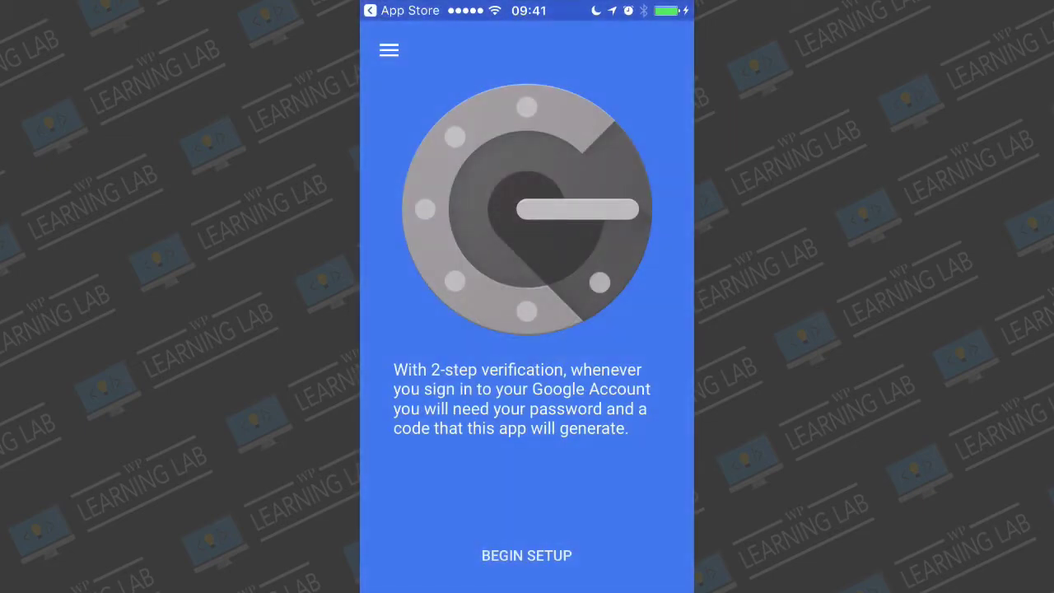
# Add the miniOrangeAuth account by scanning the barcode and check its current code's countdown
pyautogui.click(526, 553)
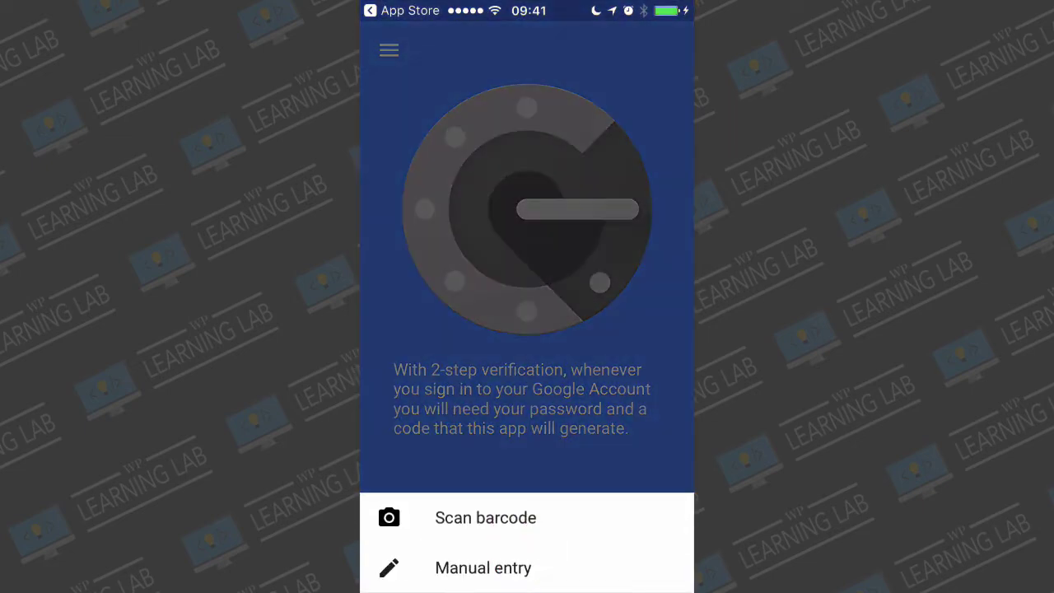
pyautogui.click(501, 513)
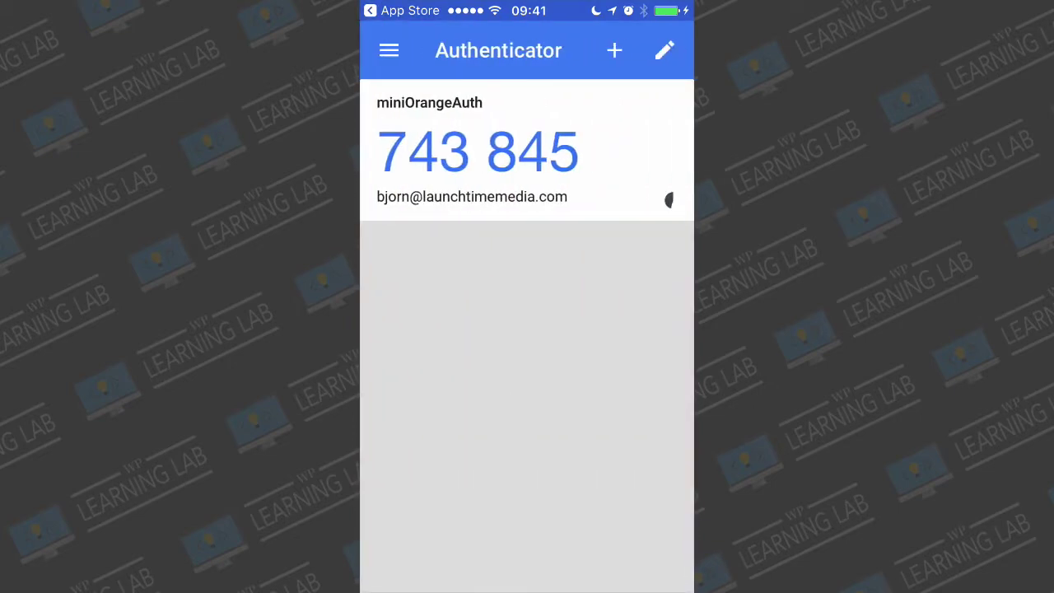
pyautogui.click(668, 195)
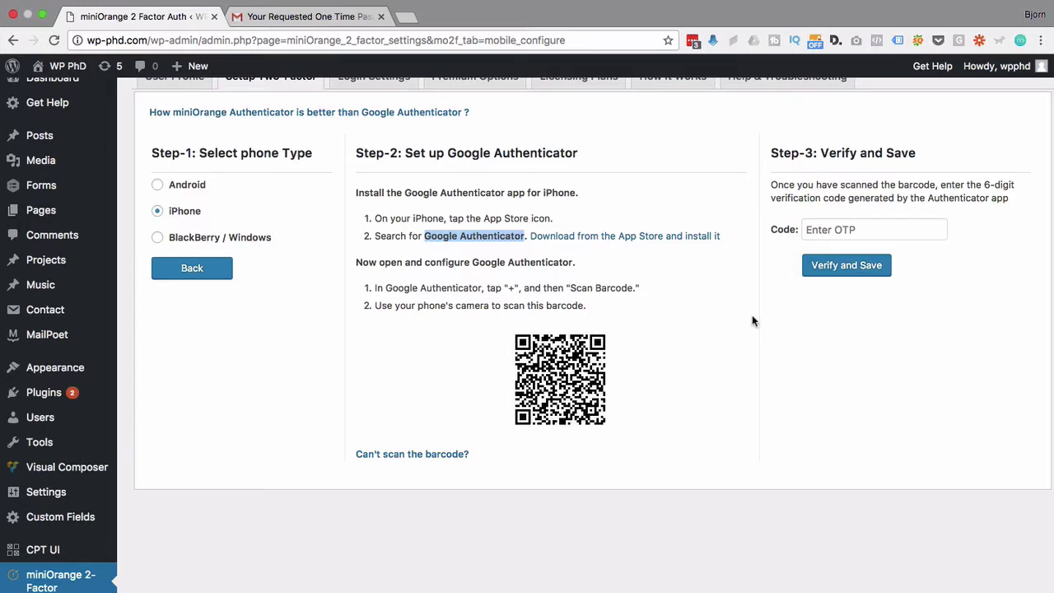
# Enter the authenticator app's current code as the Step-3 verification code and save Google Authenticator setup
pyautogui.click(837, 233)
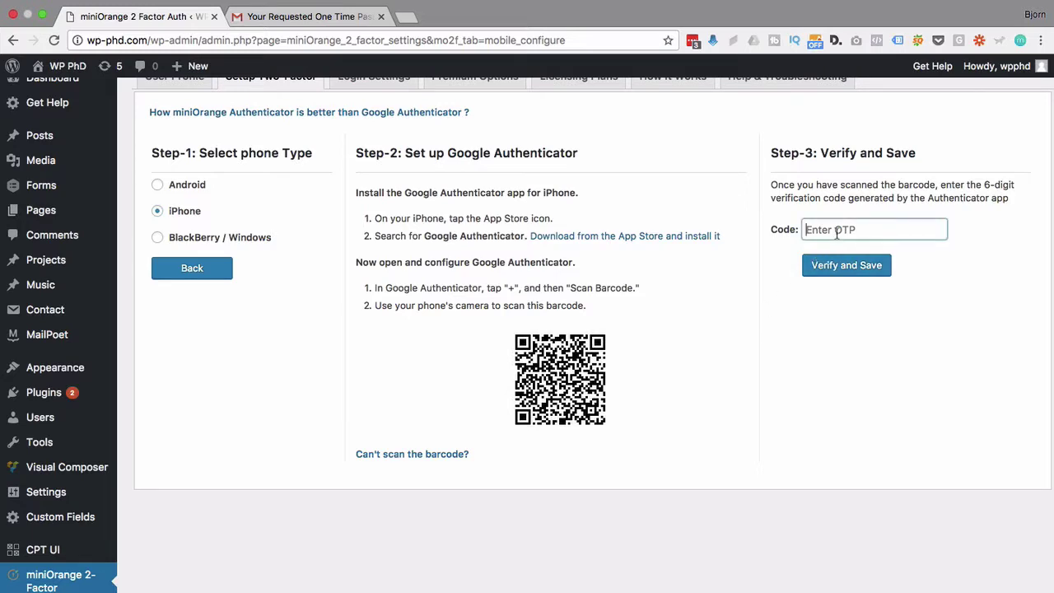
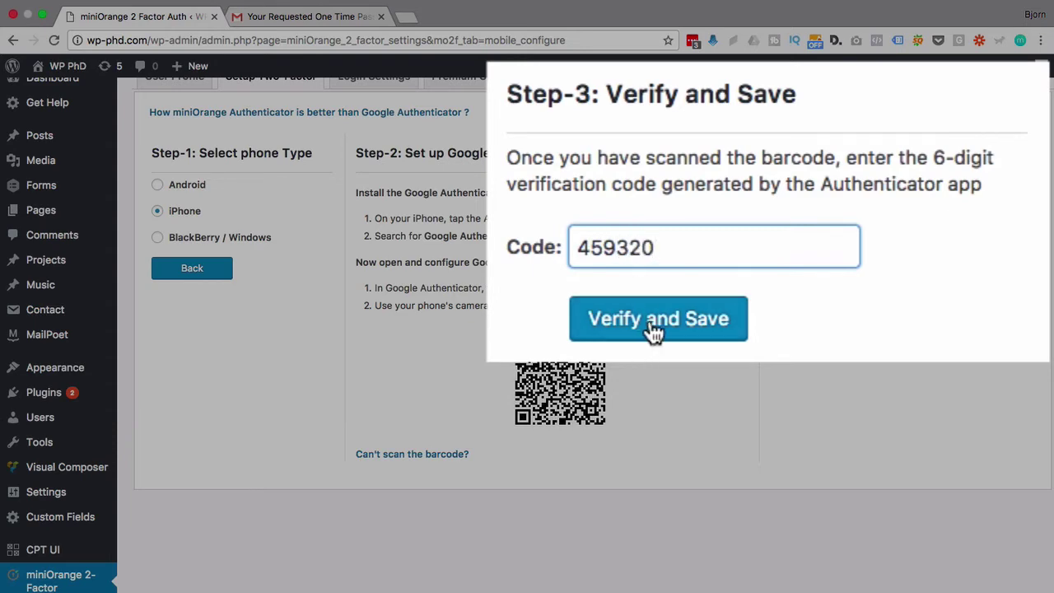
pyautogui.click(694, 334)
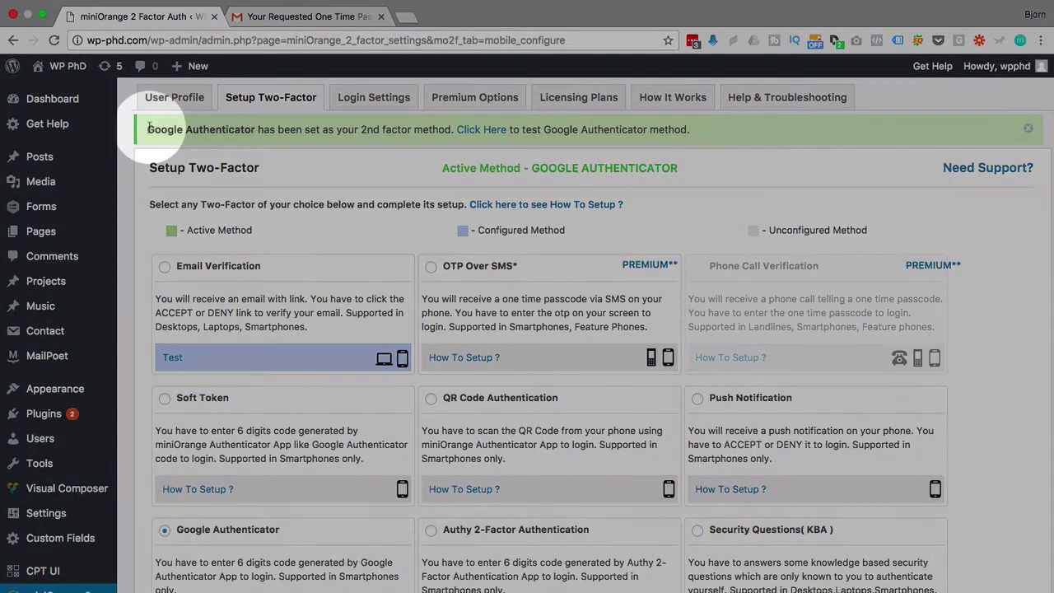
pyautogui.moveTo(147, 129); pyautogui.dragTo(449, 130)
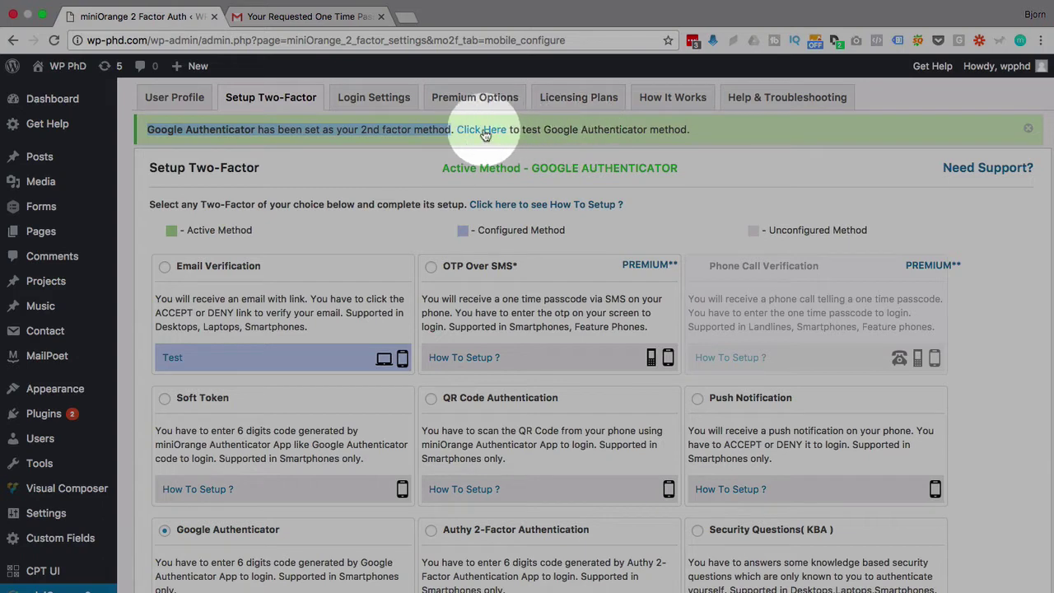
# Run the Google Authenticator test and validate a one-time passcode from the app
pyautogui.click(484, 132)
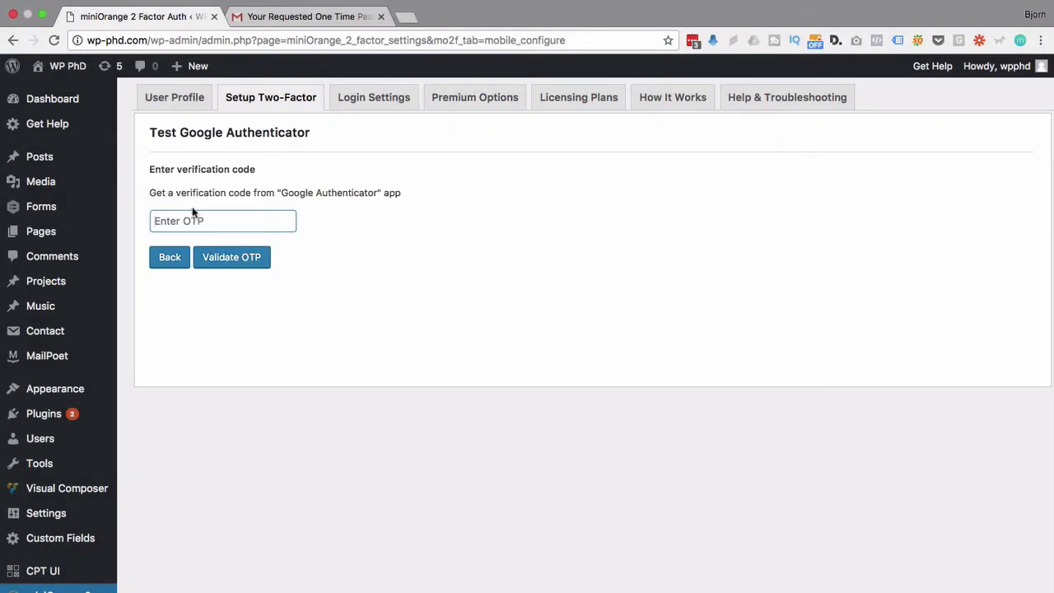
pyautogui.click(232, 258)
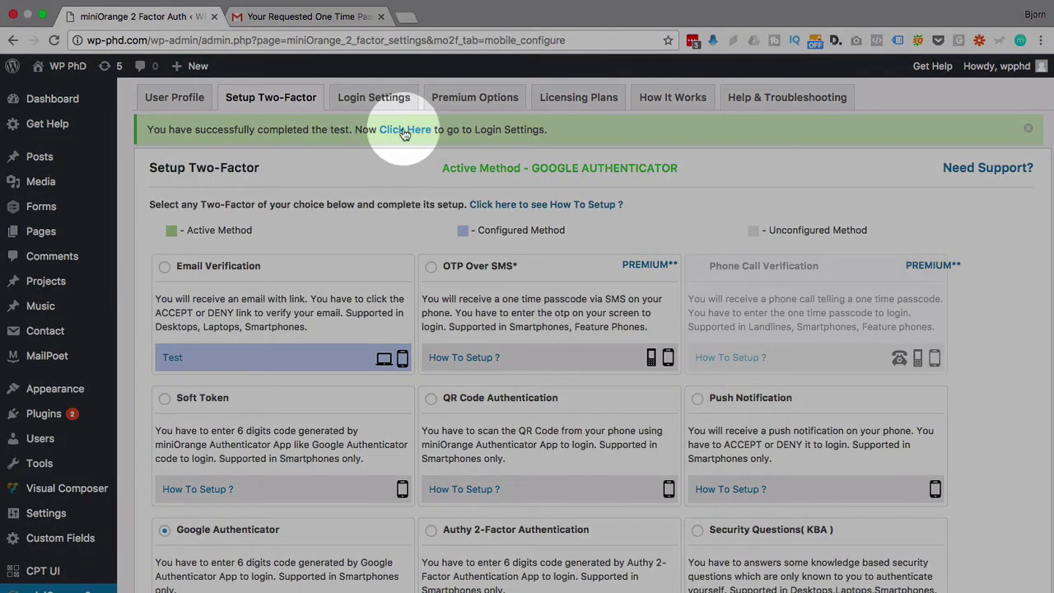
# Open miniOrange Login Settings and review the Administrator role, mobile support and password plus 2nd Factor login options
pyautogui.click(404, 132)
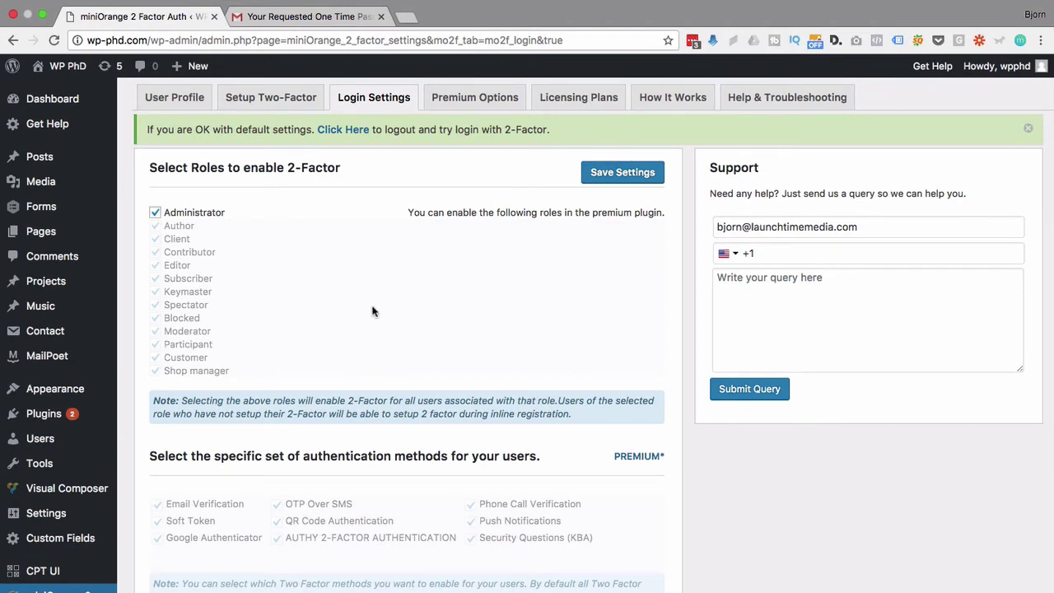
pyautogui.scroll(-2, 394, 311)
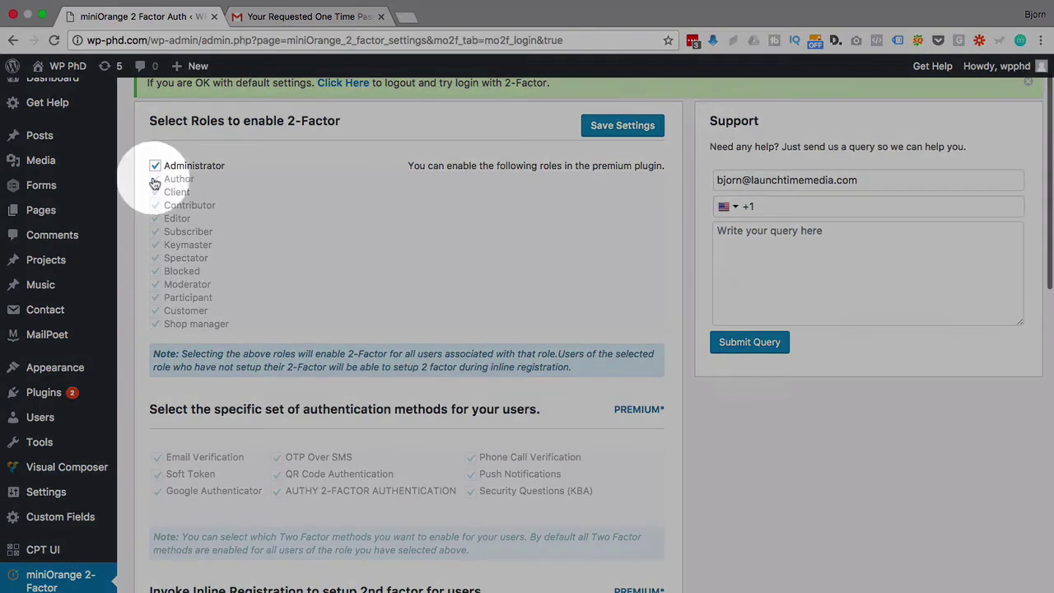
pyautogui.scroll(-2, 378, 242)
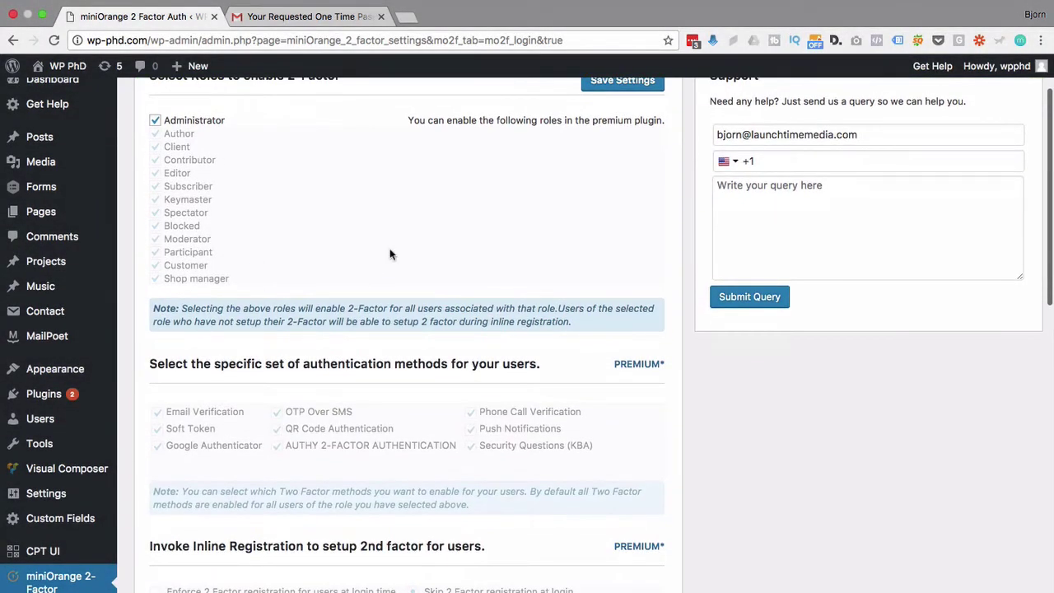
pyautogui.scroll(3, 348, 270)
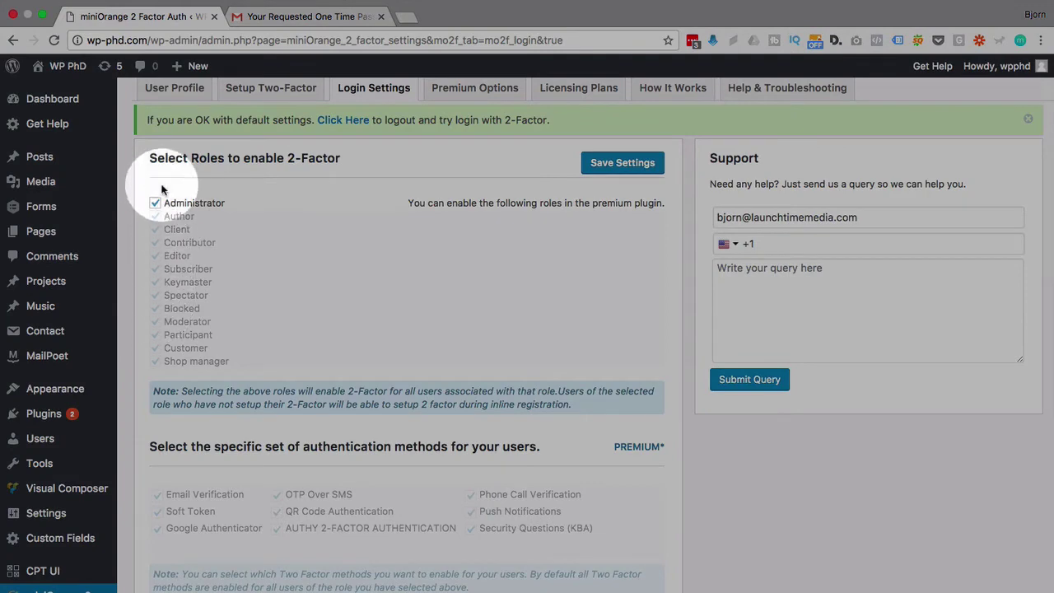
pyautogui.scroll(-4, 142, 285)
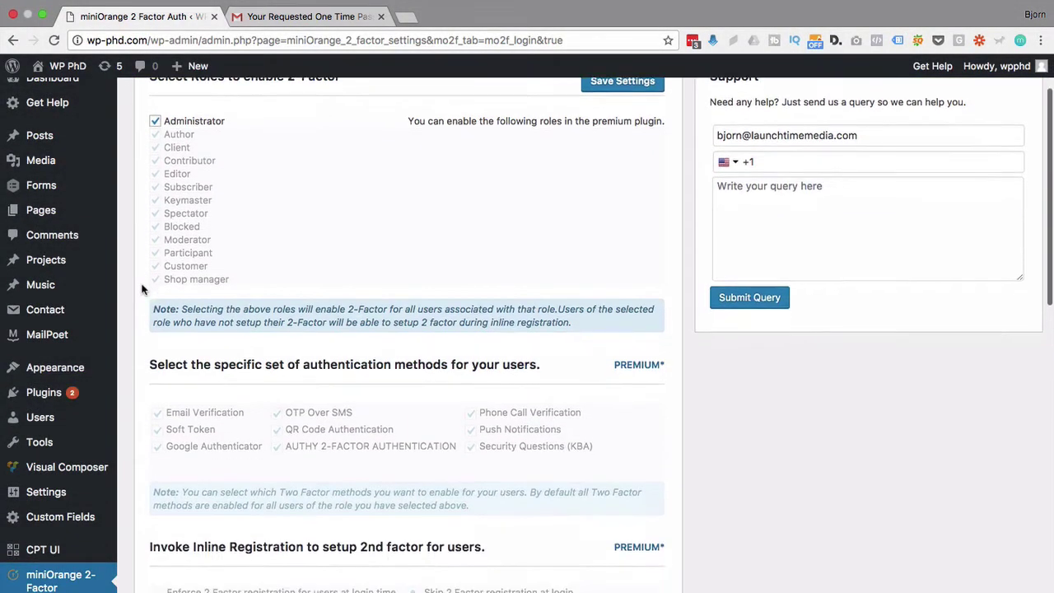
pyautogui.scroll(-9, 141, 288)
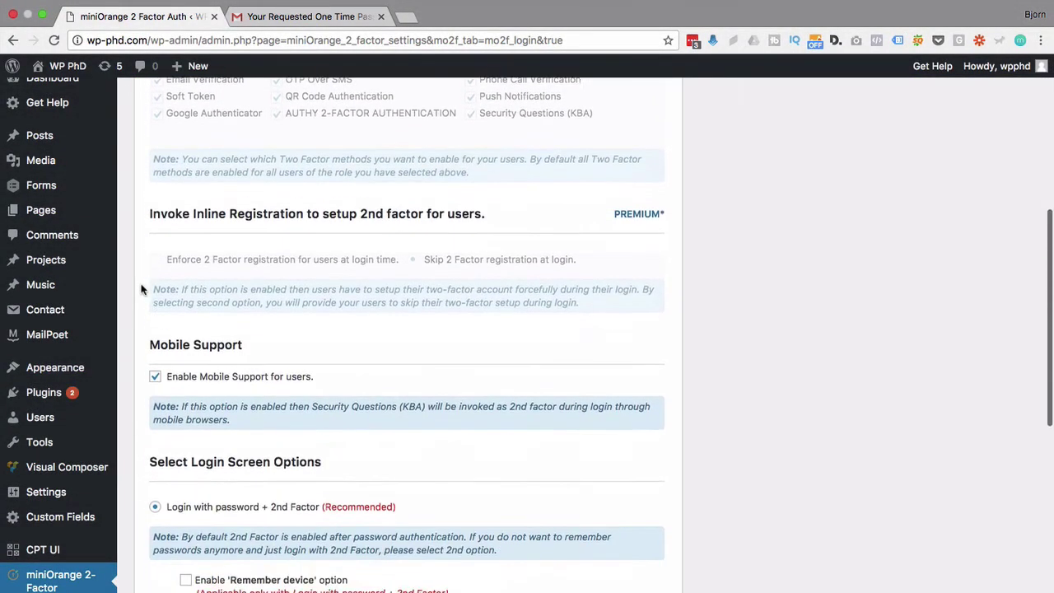
pyautogui.scroll(-2, 141, 288)
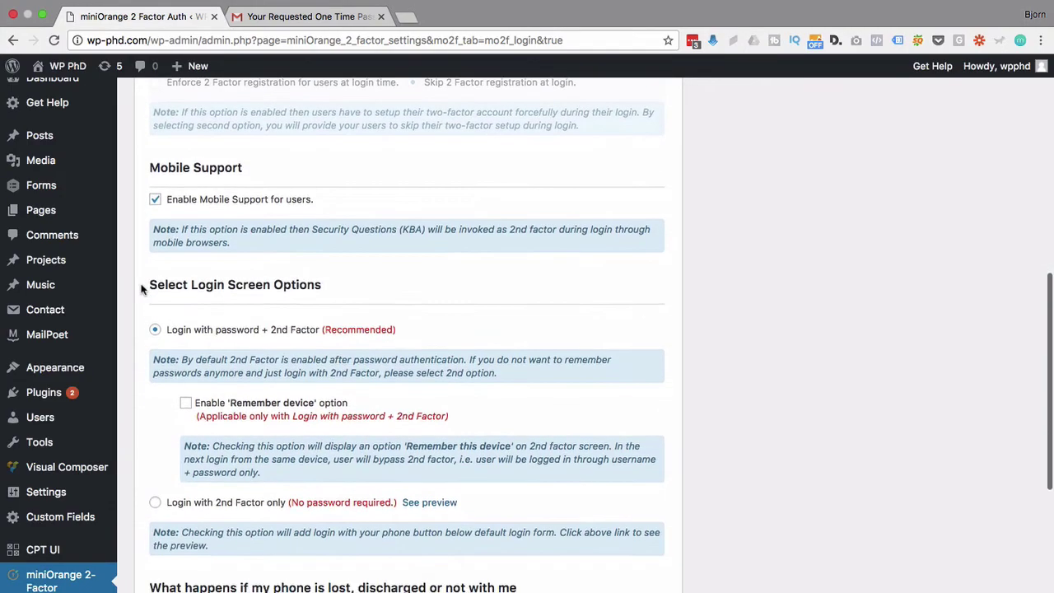
pyautogui.scroll(1, 355, 113)
pyautogui.scroll(-1, 141, 228)
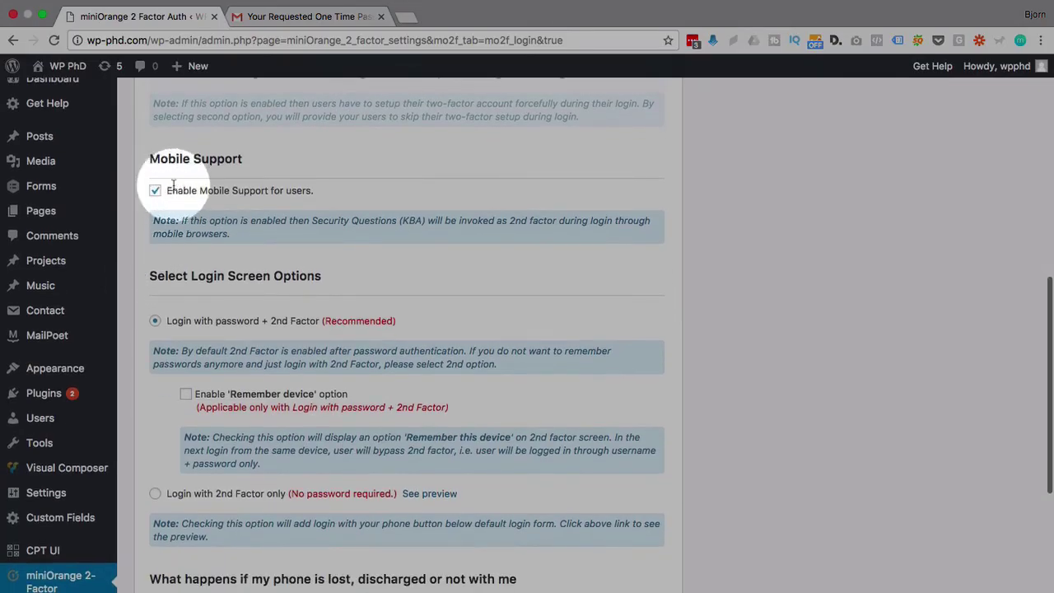
pyautogui.scroll(-2, 138, 265)
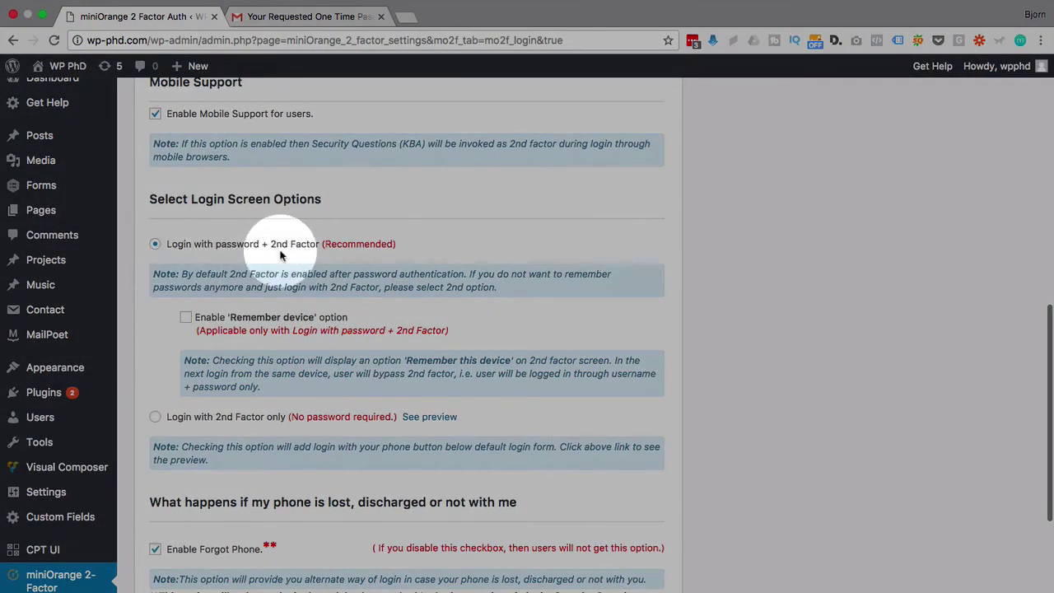
pyautogui.scroll(-5, 173, 243)
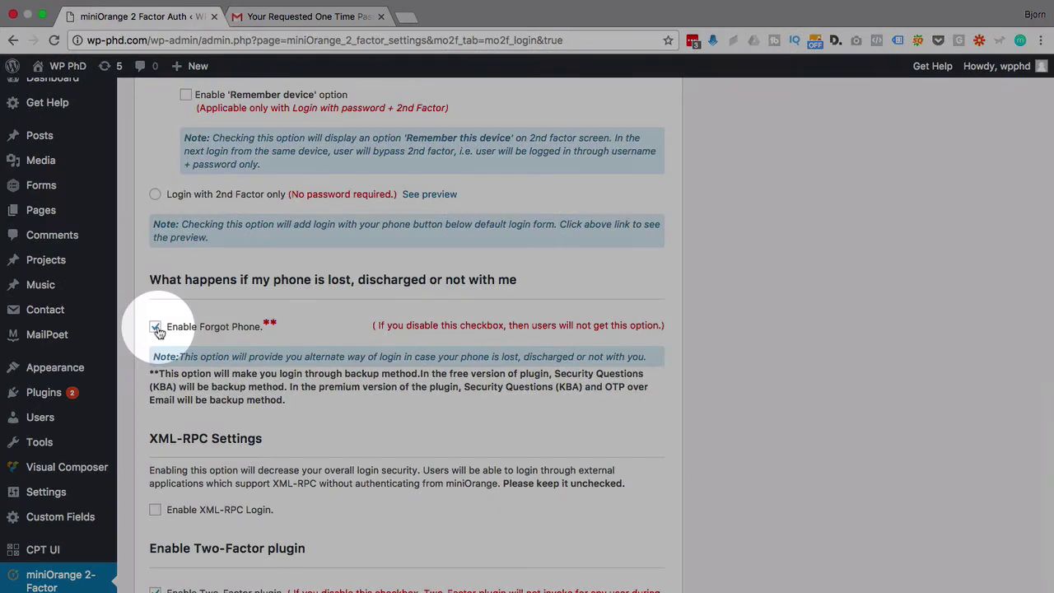
pyautogui.scroll(-1, 156, 313)
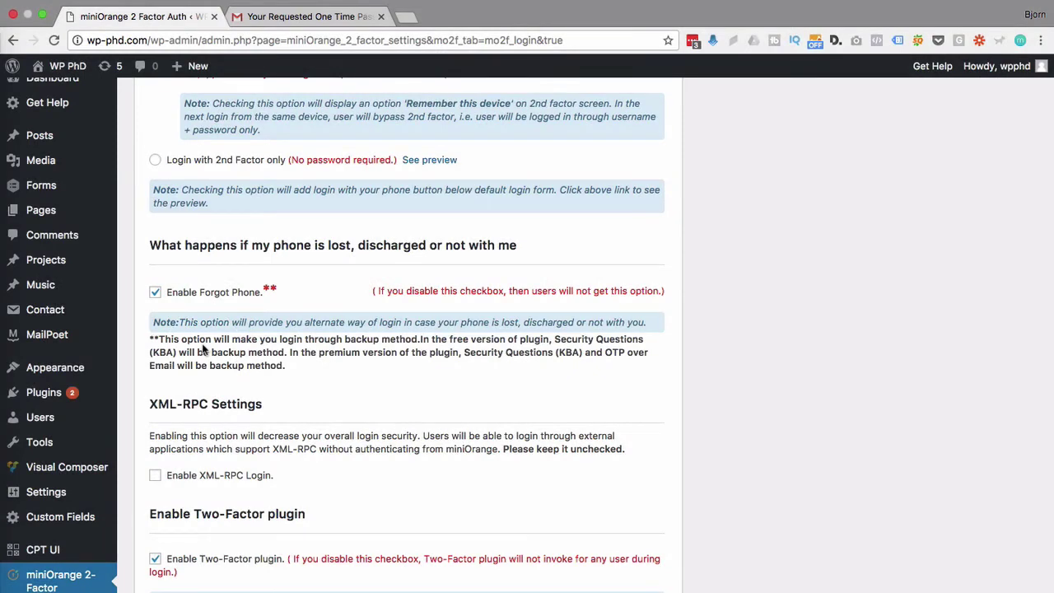
pyautogui.scroll(-1, 173, 362)
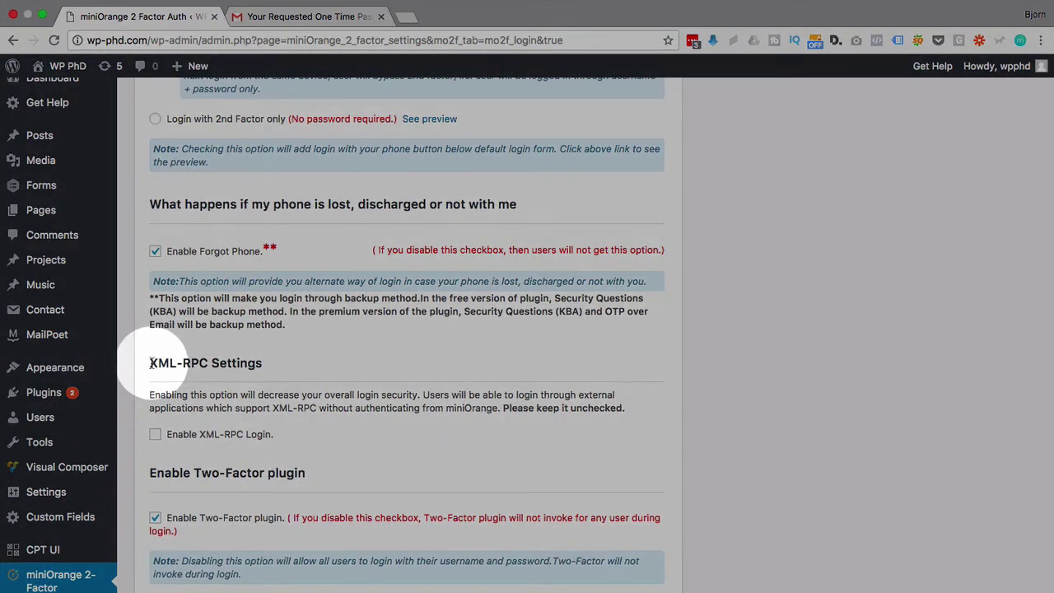
pyautogui.moveTo(149, 363); pyautogui.dragTo(232, 363)
pyautogui.click(231, 375)
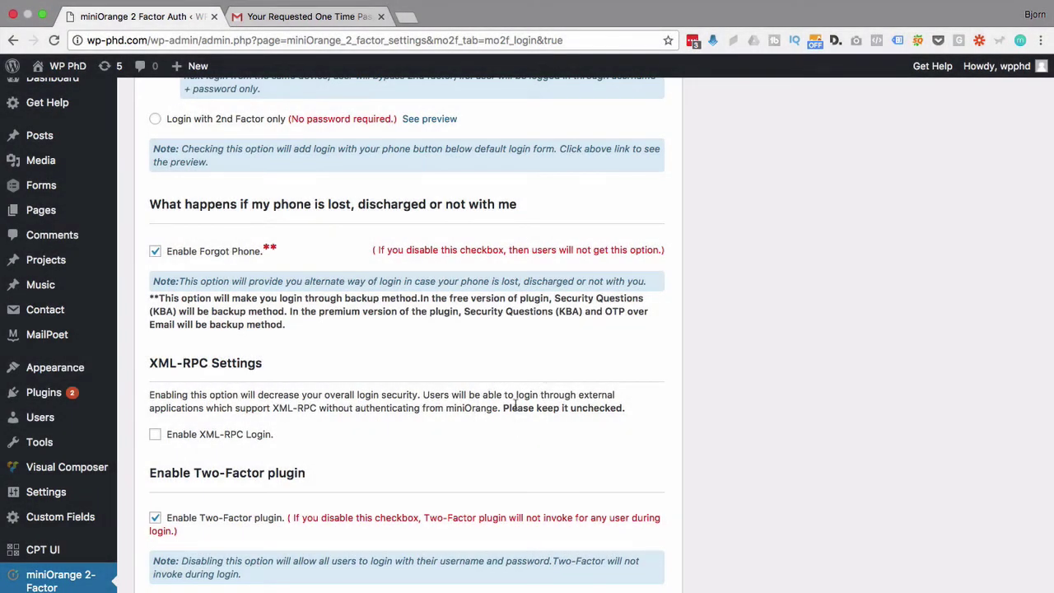
pyautogui.moveTo(503, 407); pyautogui.dragTo(620, 407)
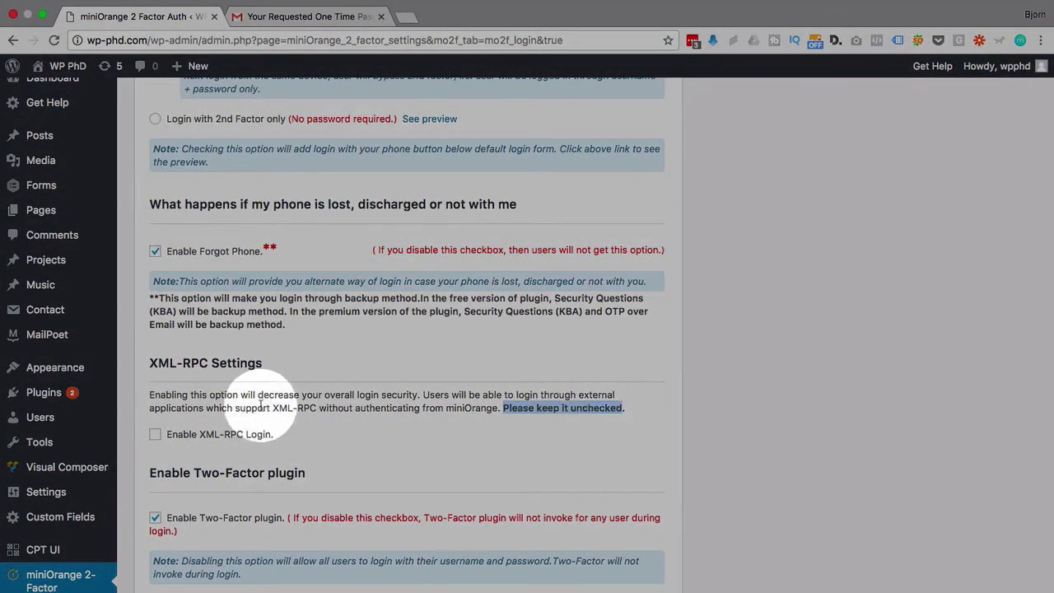
pyautogui.click(311, 424)
pyautogui.scroll(-2, 313, 412)
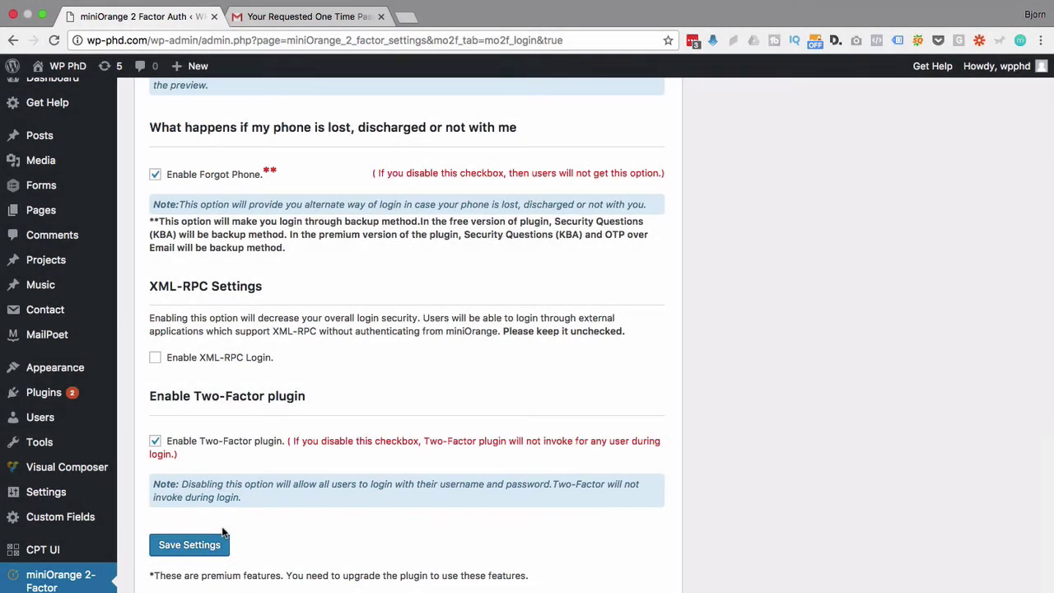
# Launch Firefox through Spotlight search
pyautogui.moveTo(2, 171)
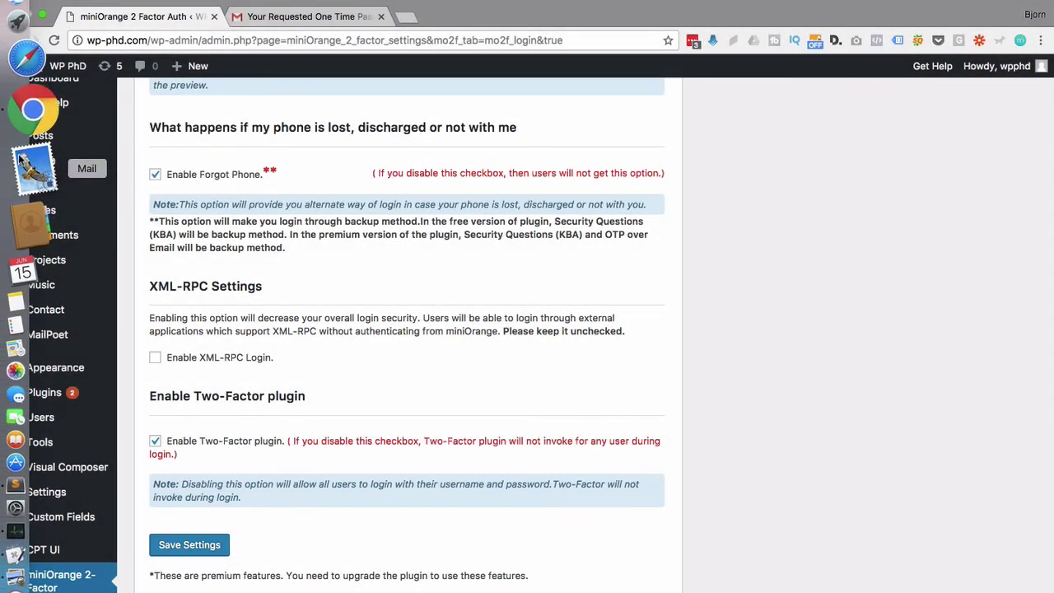
pyautogui.press('super+space')
pyautogui.write('fif')
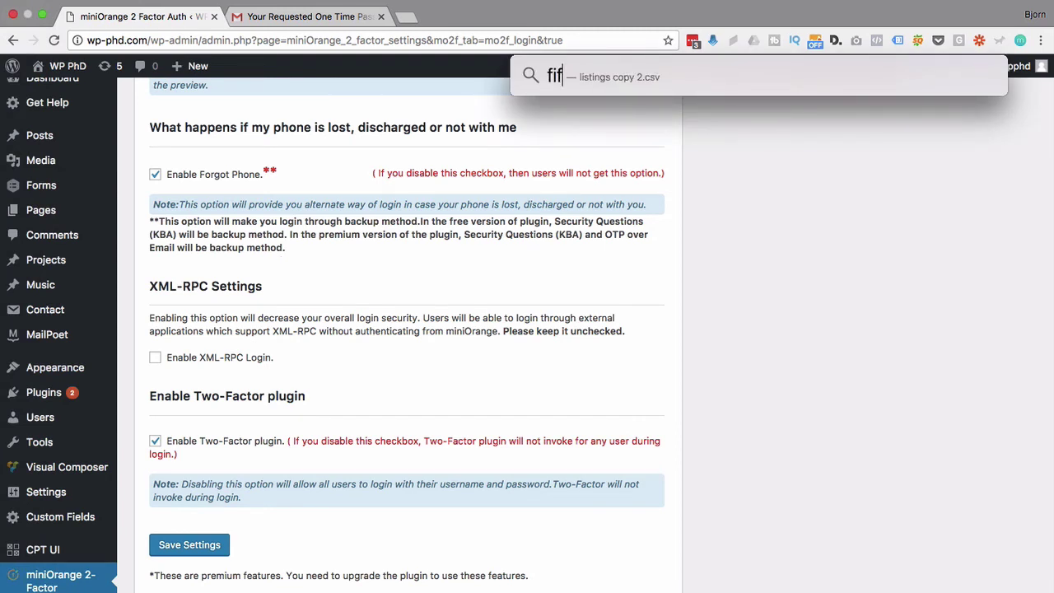
pyautogui.press('BackSpace')
pyautogui.write('ire')
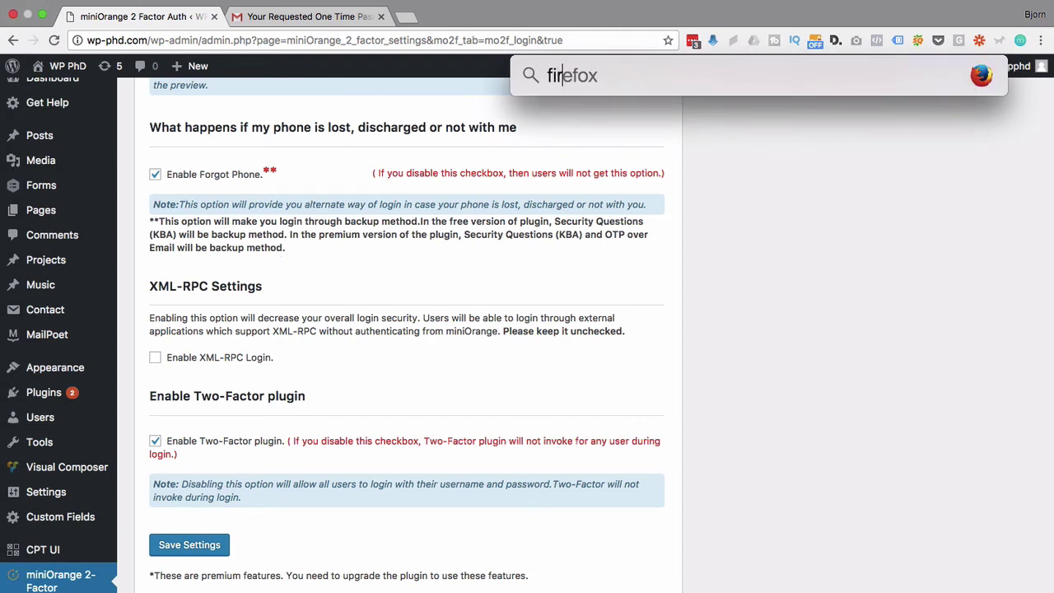
pyautogui.press('Return')
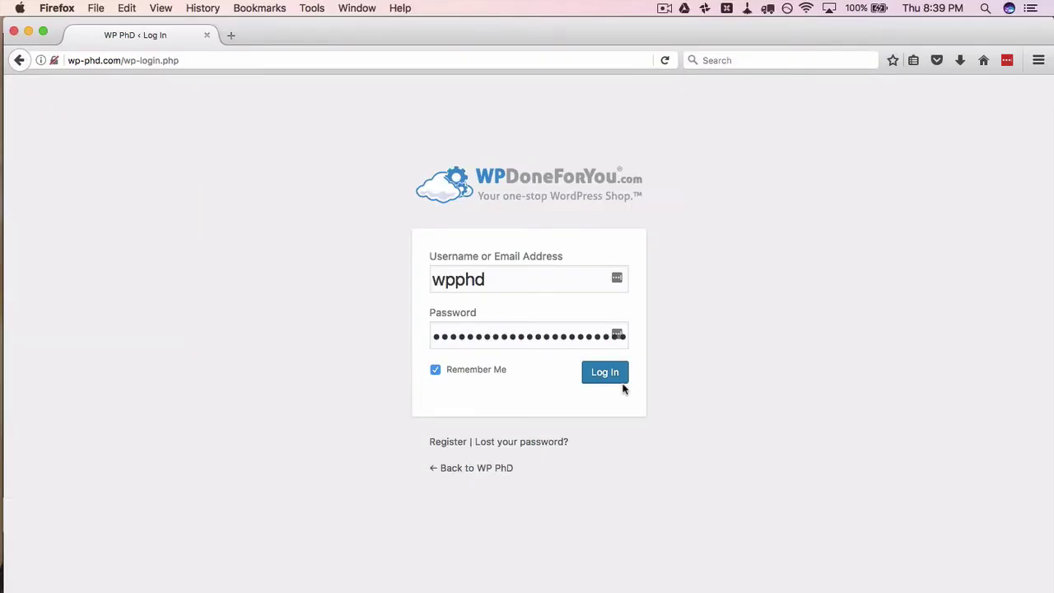
# Log in on wp-login.php and enter the Google Authenticator passcode in the Validate OTP prompt
pyautogui.click(607, 378)
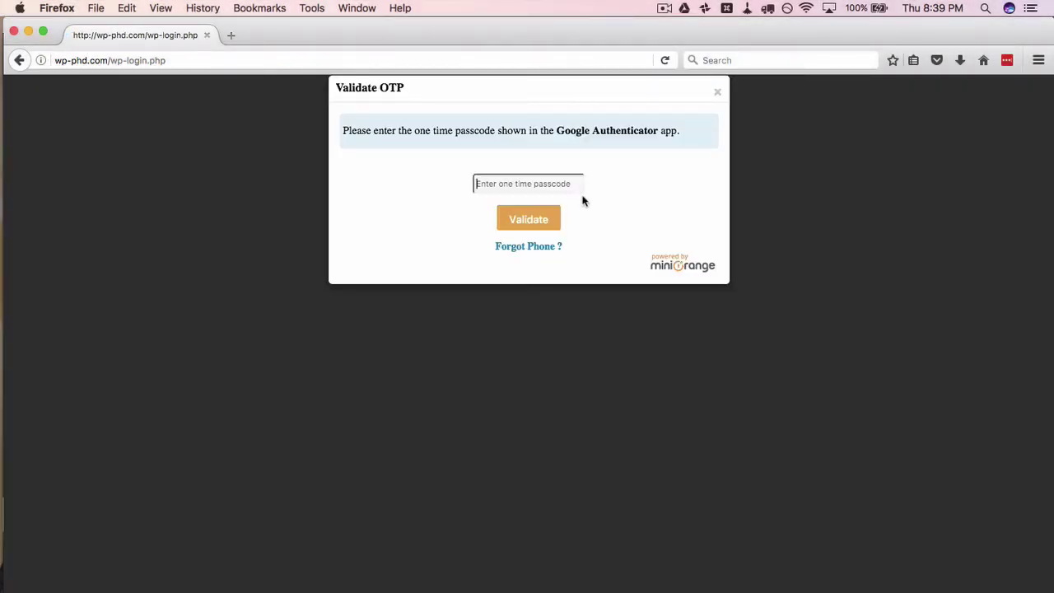
pyautogui.moveTo(344, 133); pyautogui.dragTo(680, 135)
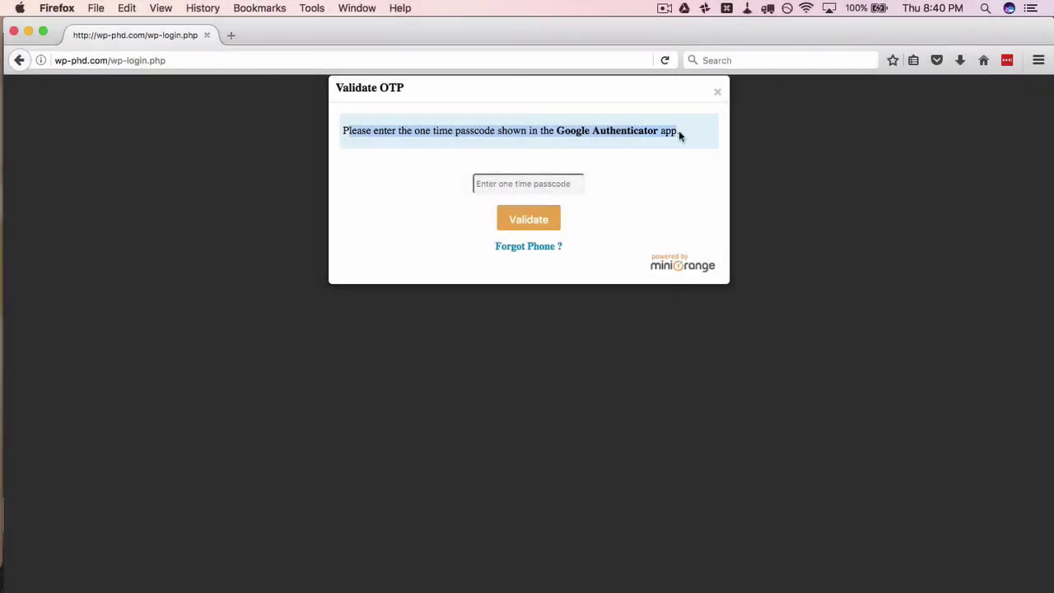
pyautogui.click(680, 136)
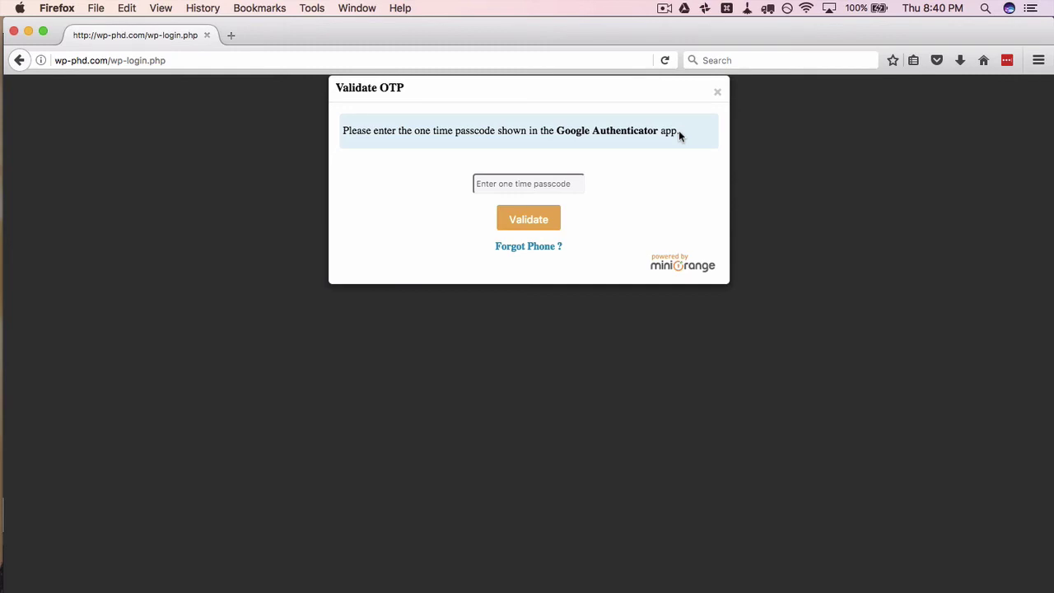
pyautogui.click(530, 179)
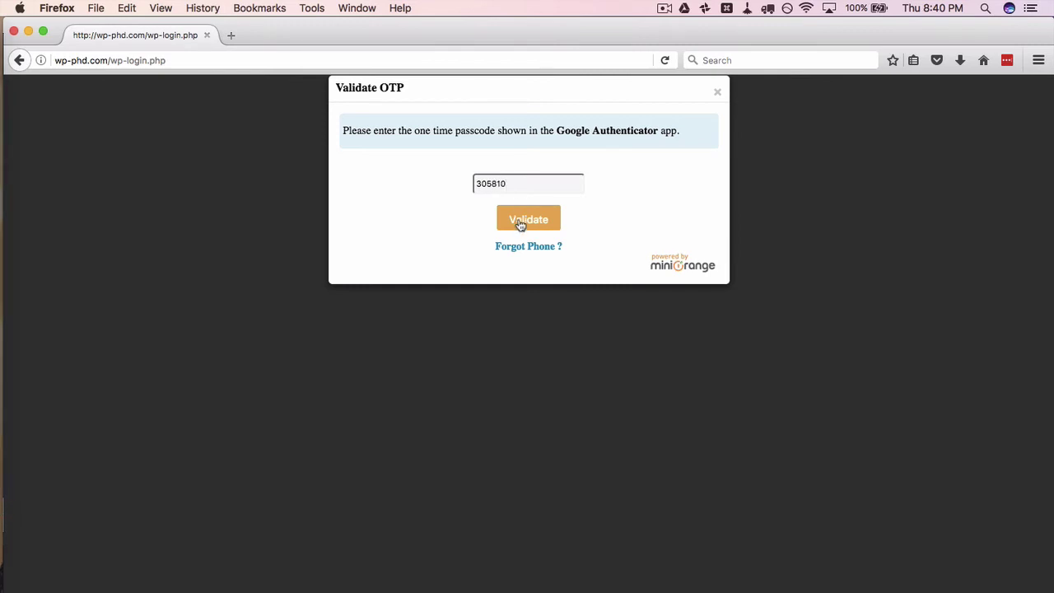
# Validate the passcode to complete two-factor login and reach the WP PhD Dashboard
pyautogui.click(520, 226)
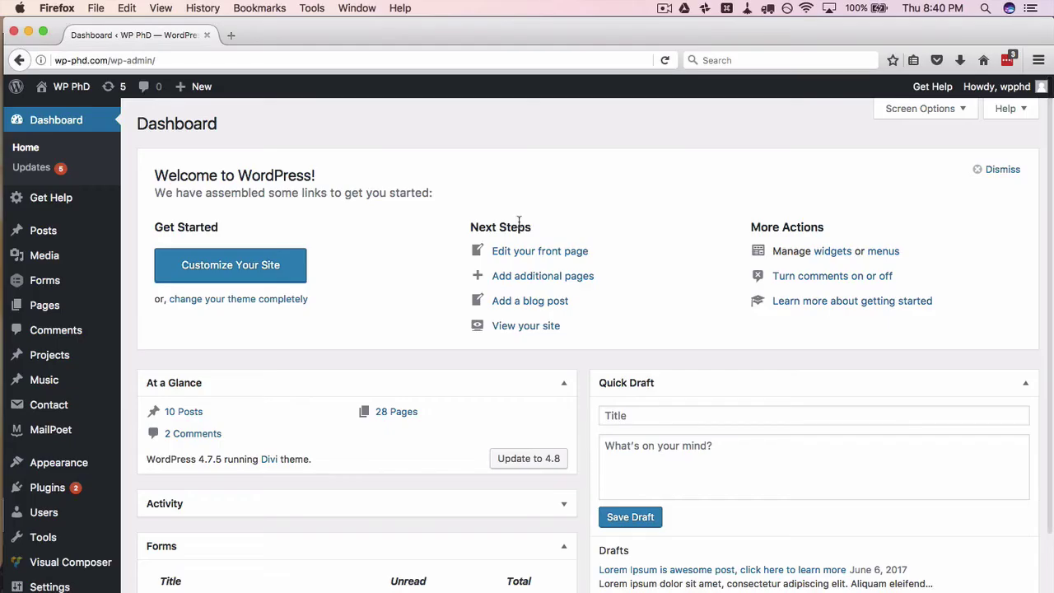